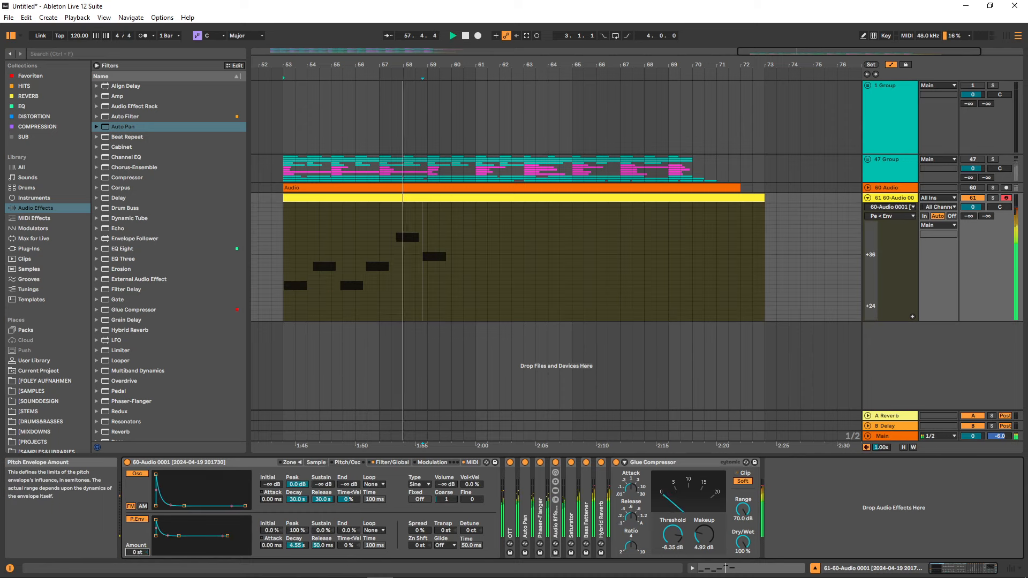
Set the sampler's pitch envelope amount to +48 st.
drag(136, 554, 136, 511)
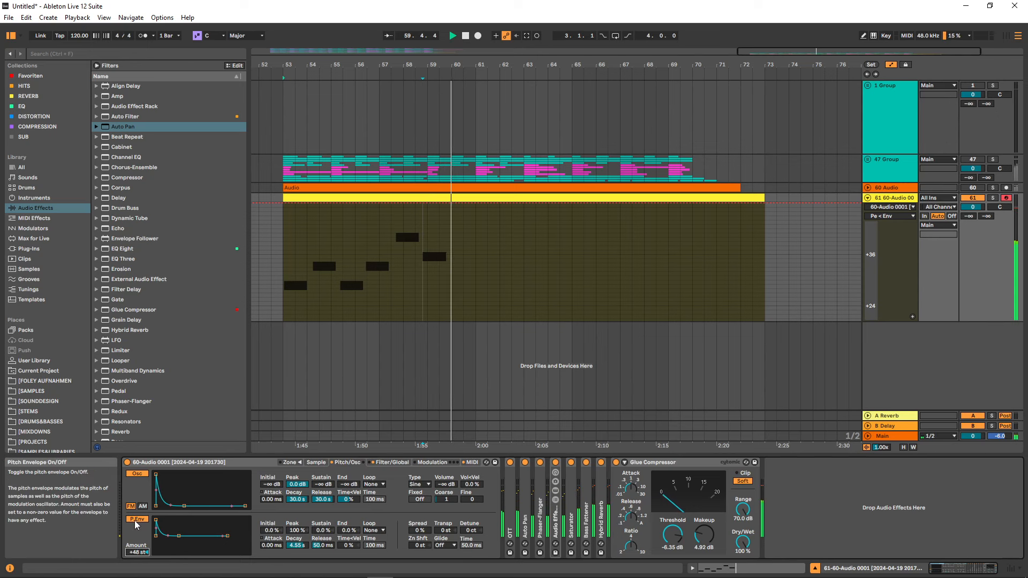
Audition the unprocessed foley clips of the 47 Group from bar 53.
click(286, 139)
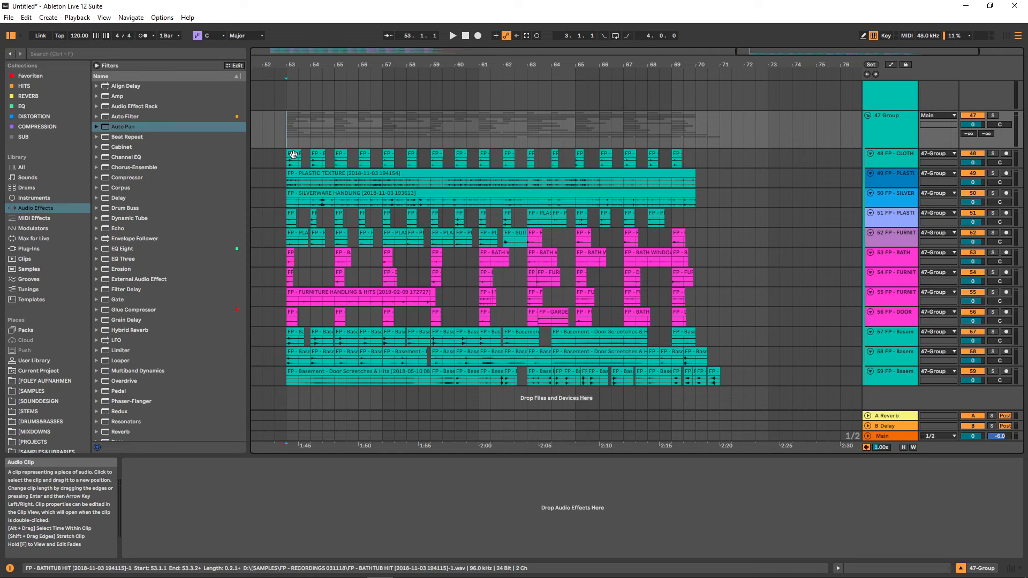
click(318, 158)
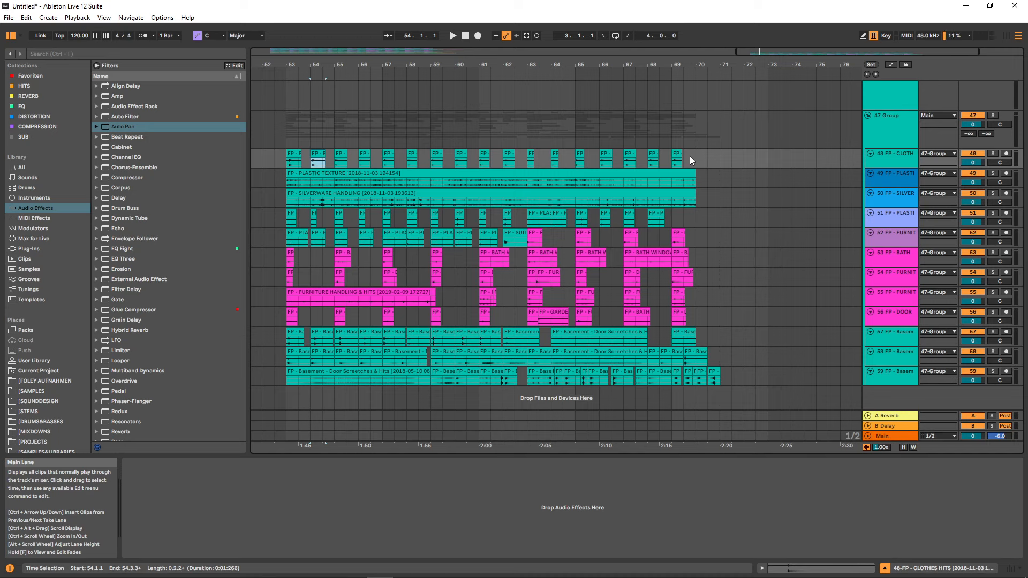
click(288, 139)
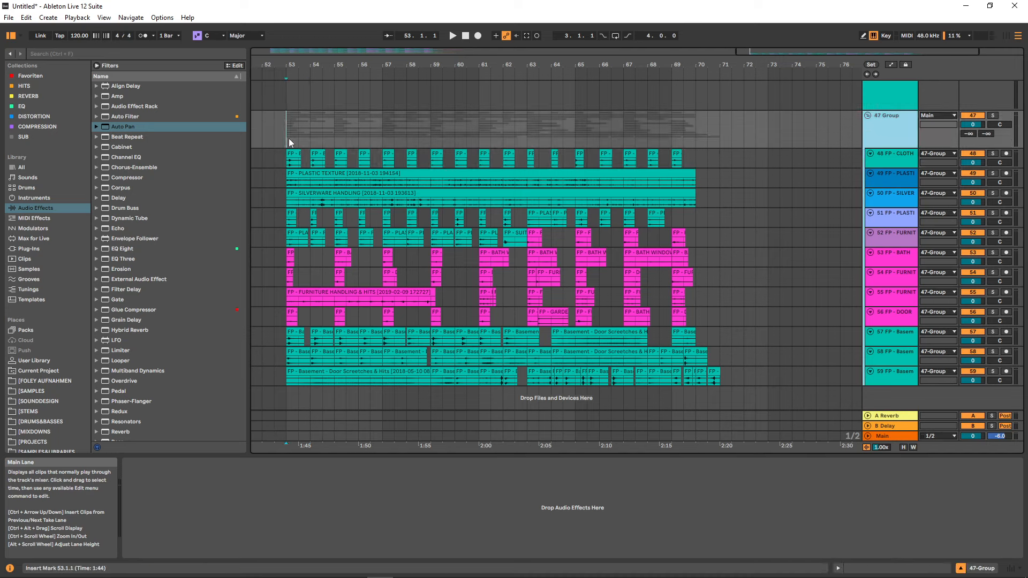
key(space)
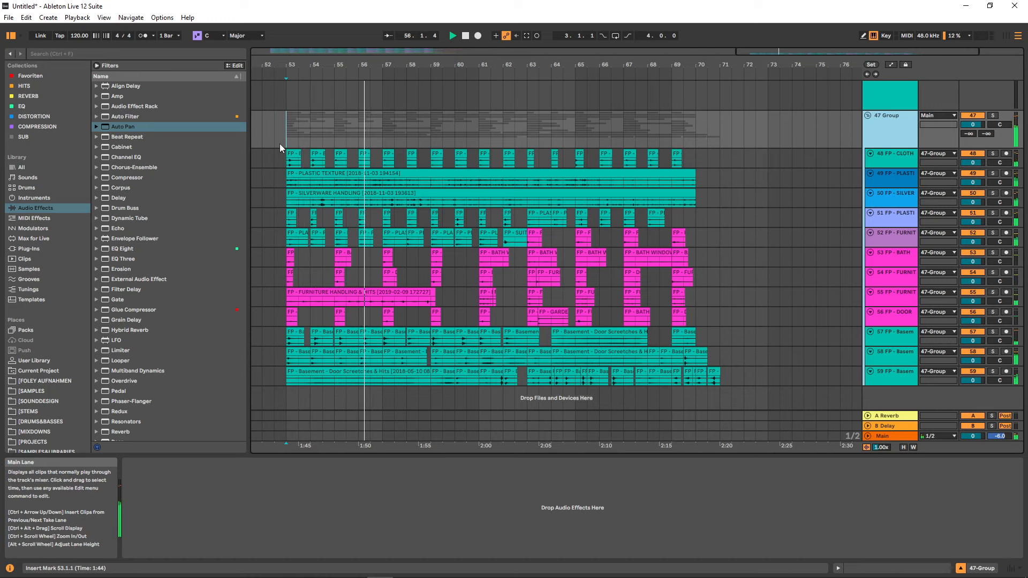
key(space)
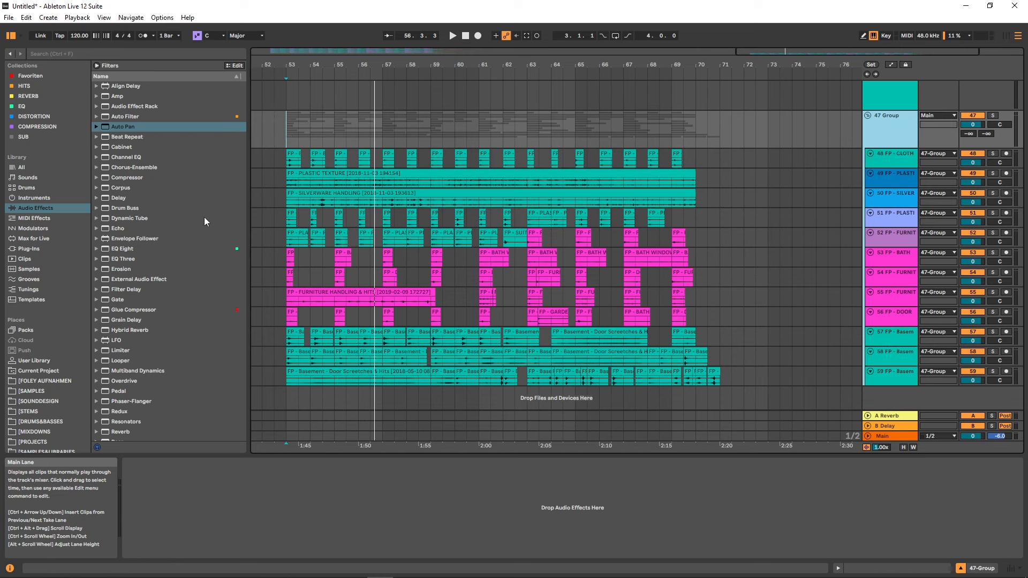
Load the OTT preset of Multiband Dynamics onto the 47 Group.
click(96, 371)
scroll(107, 374, down, 3)
double_click(115, 336)
click(97, 264)
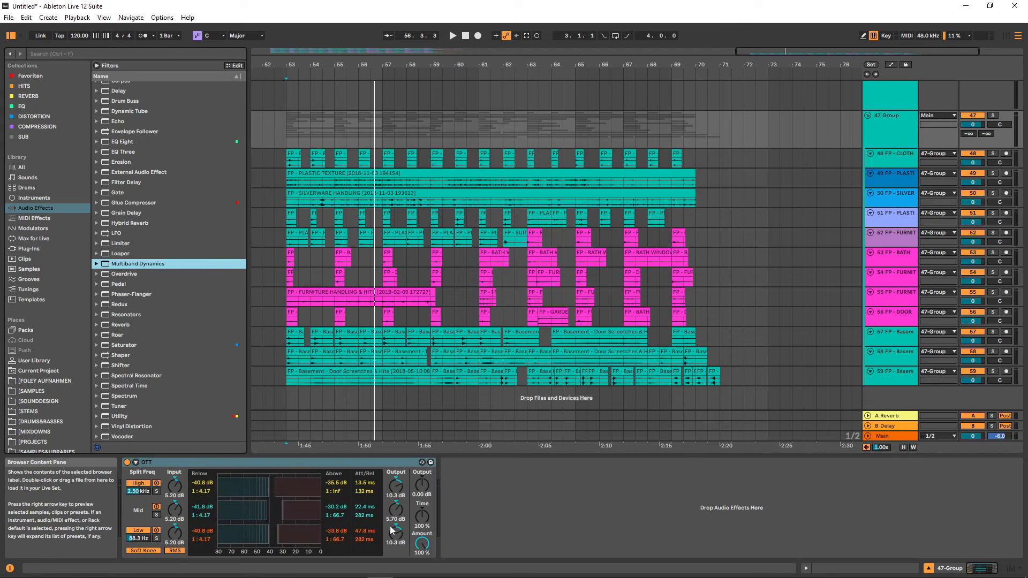
Set the OTT amount to 37 % and add a soft-clipping Glue Compressor after it with -12.4 dB threshold and 5.08 dB makeup.
drag(133, 203, 534, 530)
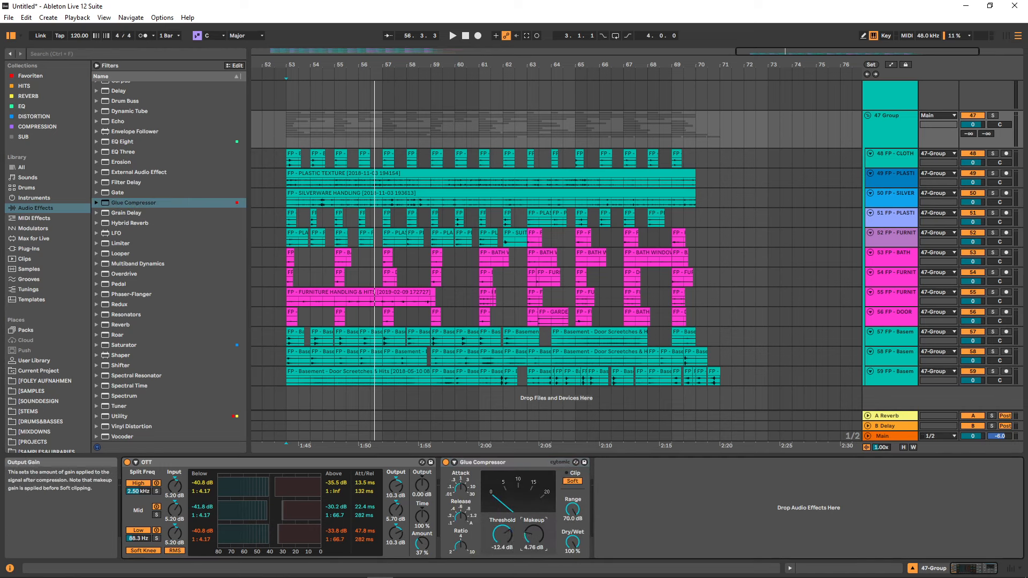
key(space)
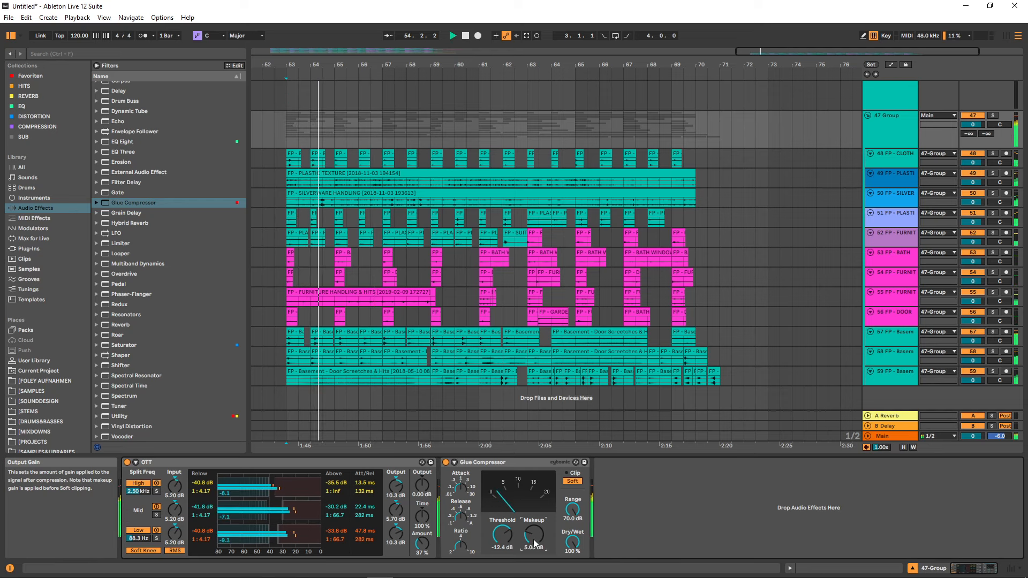
key(space)
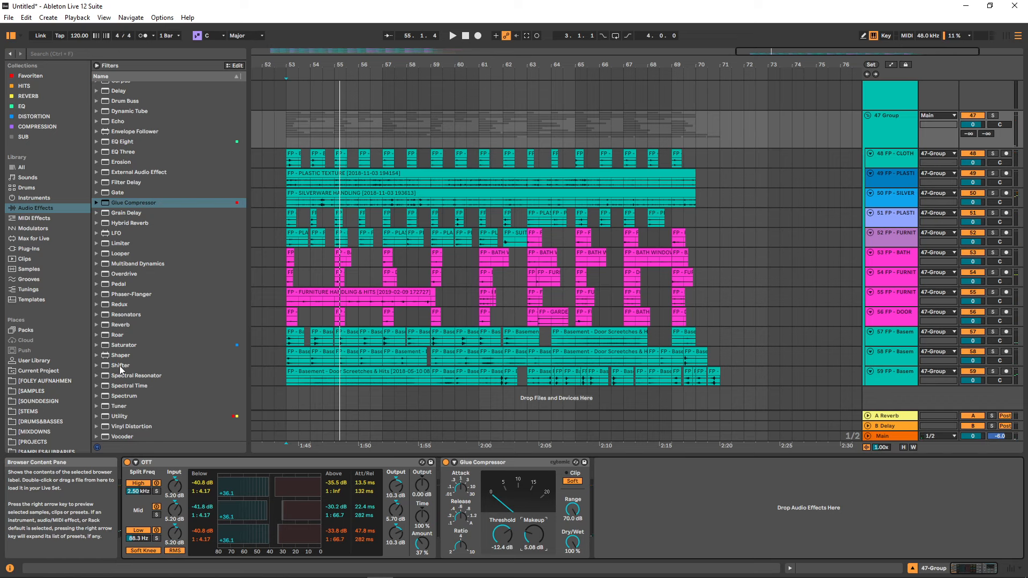
Add a Shifter after the Glue Compressor and show its coarse pitch automation on the 47 Group.
drag(120, 366, 613, 450)
drag(609, 487, 612, 485)
key(a)
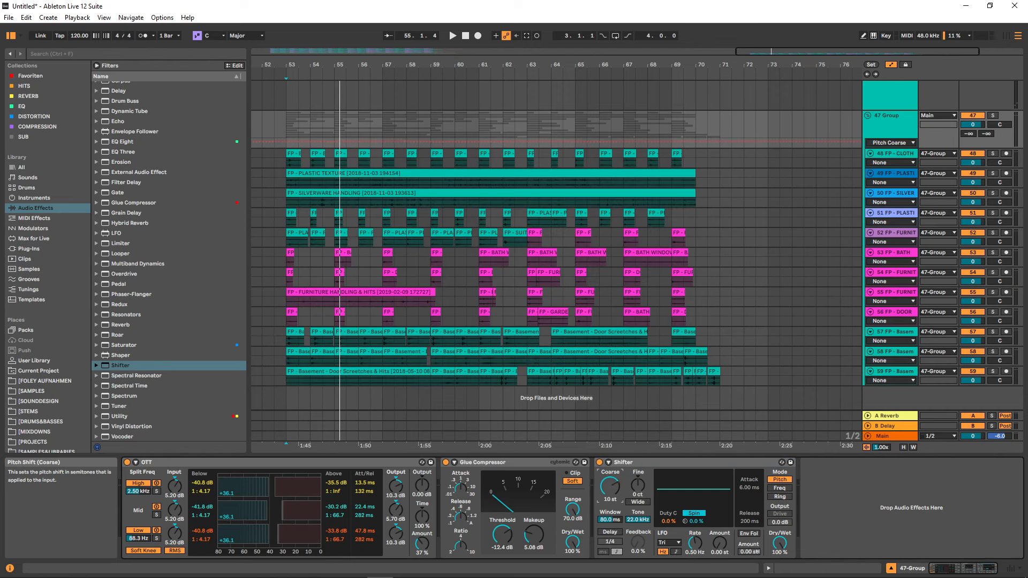
Draw a zigzag automation of the Shifter's coarse pitch across the clips from bar 53 to about bar 71, and audition it.
click(286, 139)
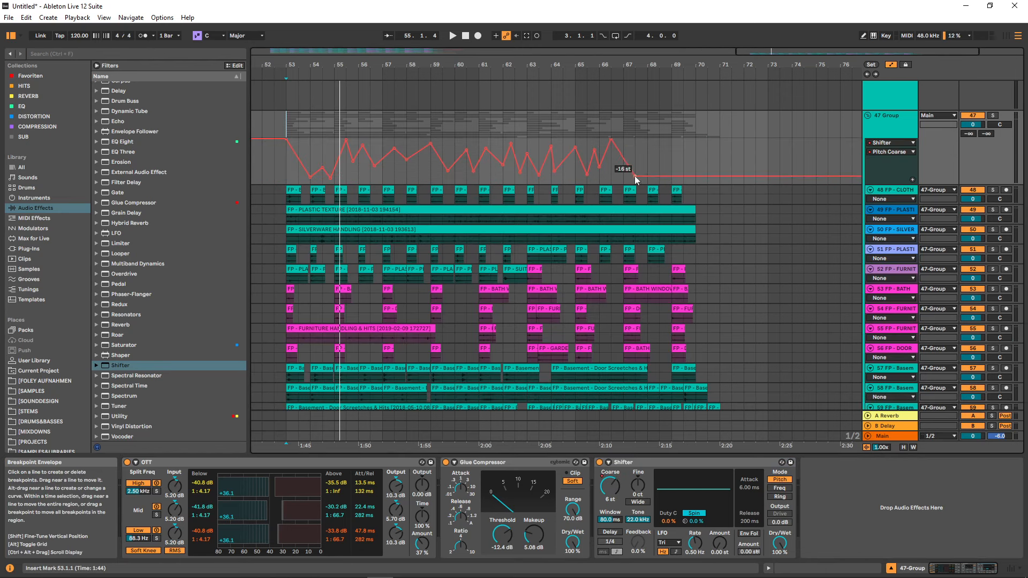
drag(640, 176, 640, 144)
drag(647, 145, 648, 171)
drag(659, 171, 659, 141)
drag(672, 141, 672, 176)
mouse_move(683, 175)
mouse_down()
mouse_move(683, 140)
mouse_move(695, 175)
mouse_up()
drag(708, 174, 708, 143)
drag(720, 142, 720, 174)
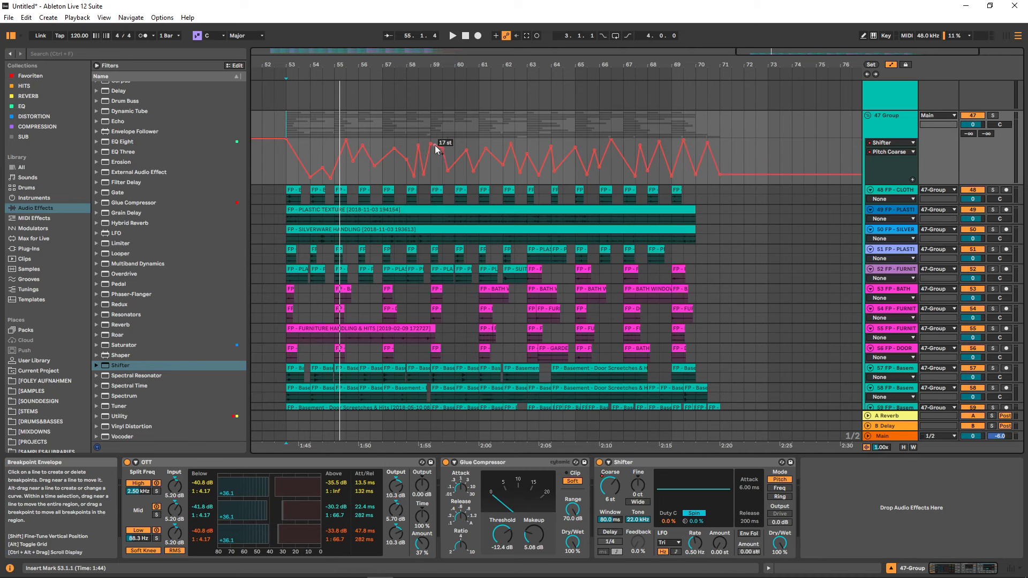
drag(299, 152, 298, 144)
drag(293, 142, 293, 170)
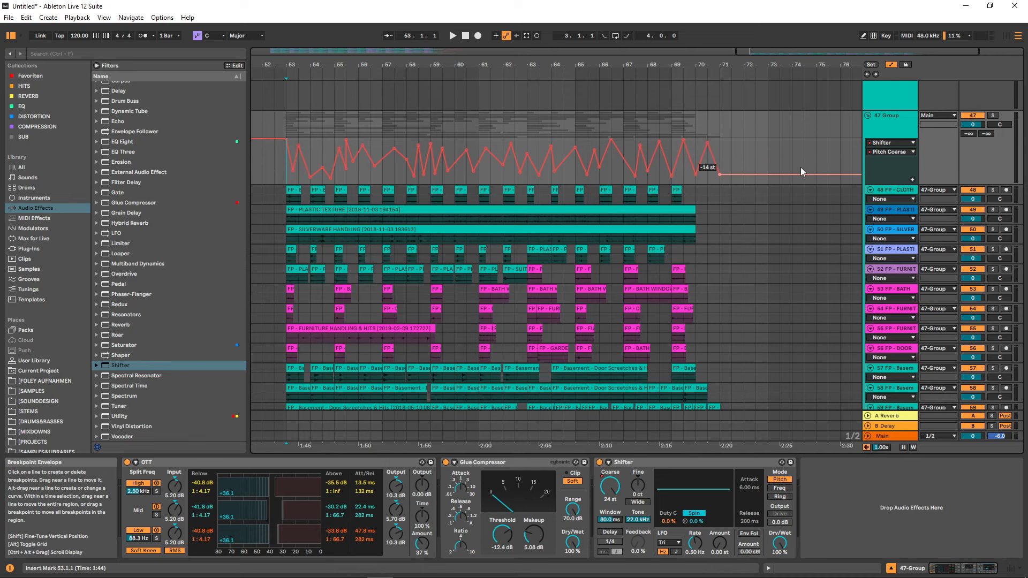
key(space)
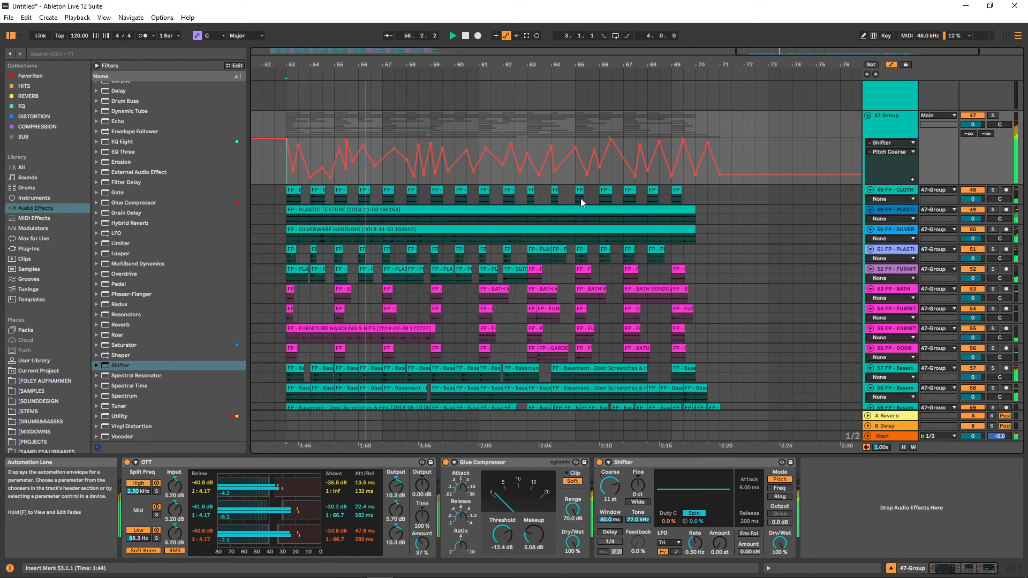
key(space)
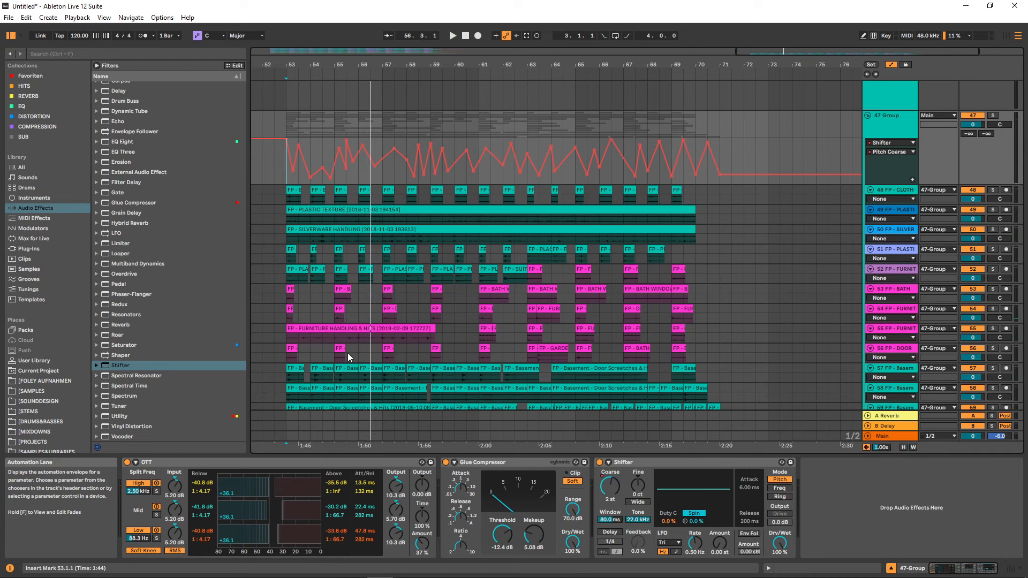
Add Spectral Time after the Shifter with 12.5 ms delay time, 21 % feedback, -0.02 Hz shift and 54 % delay mix.
drag(129, 385, 239, 462)
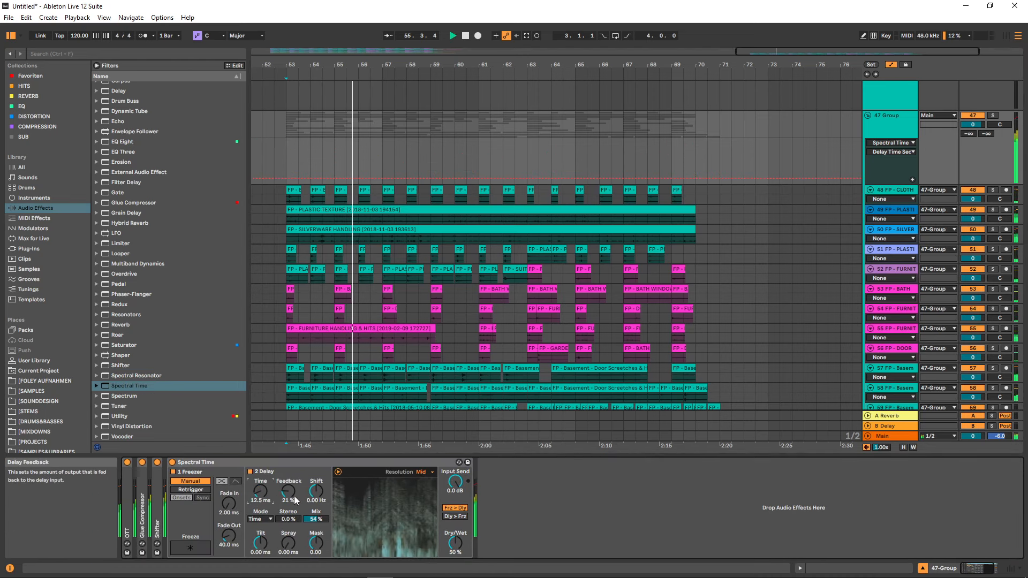
drag(314, 495, 313, 498)
key(space)
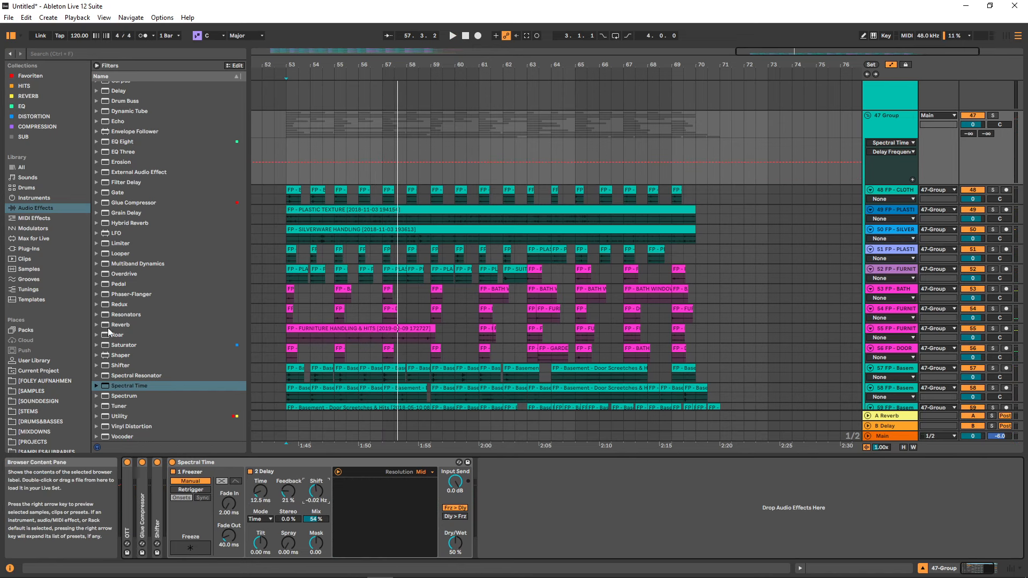
Add a Phaser-Flanger after Spectral Time and duplicate it, with the second one in Flanger mode.
drag(119, 299, 530, 461)
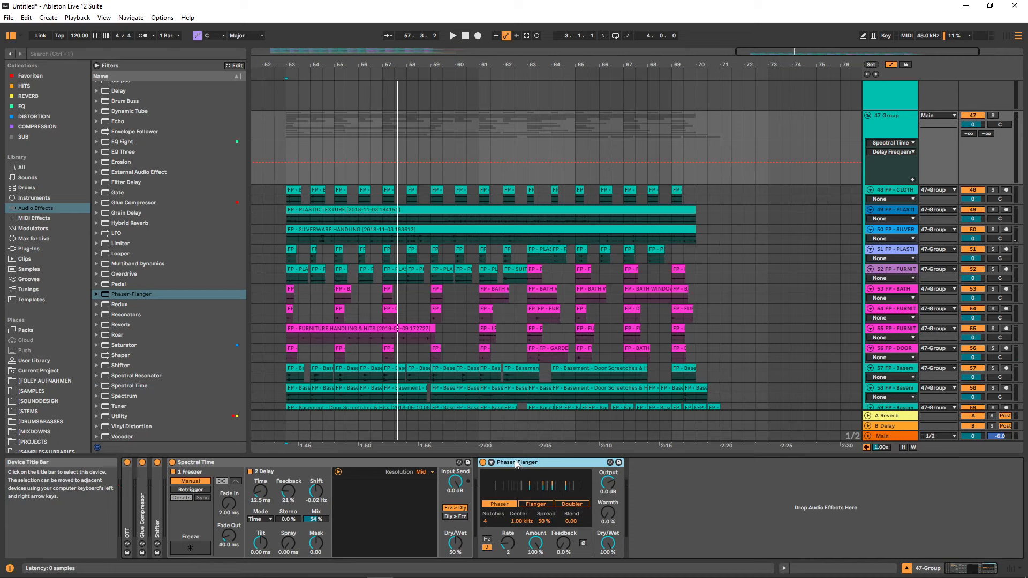
key(ctrl+d)
click(561, 463)
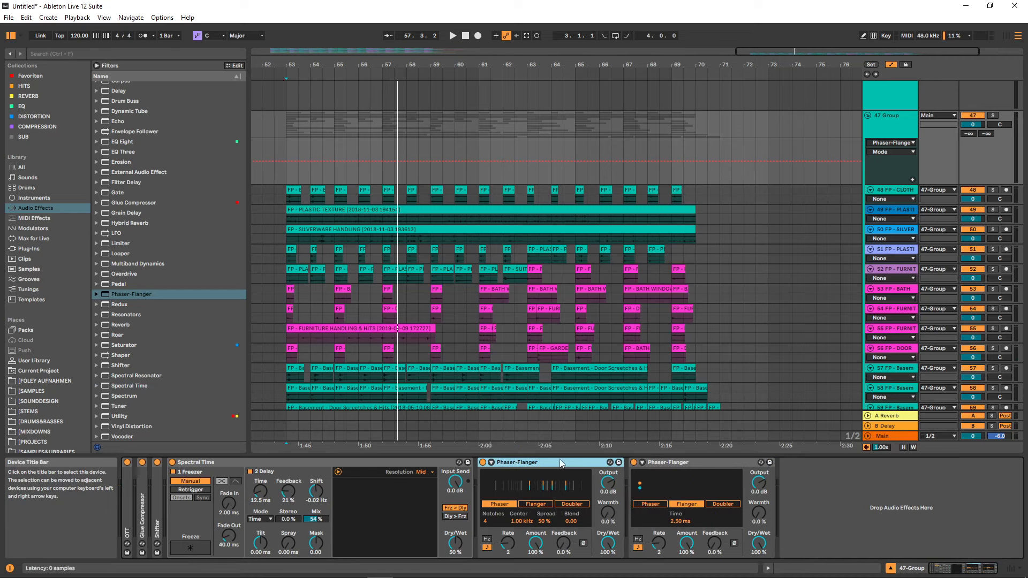
Draw zigzag dry/wet automation for both Phaser-Flangers across the clips from bar 53, and audition the result.
drag(608, 543, 608, 573)
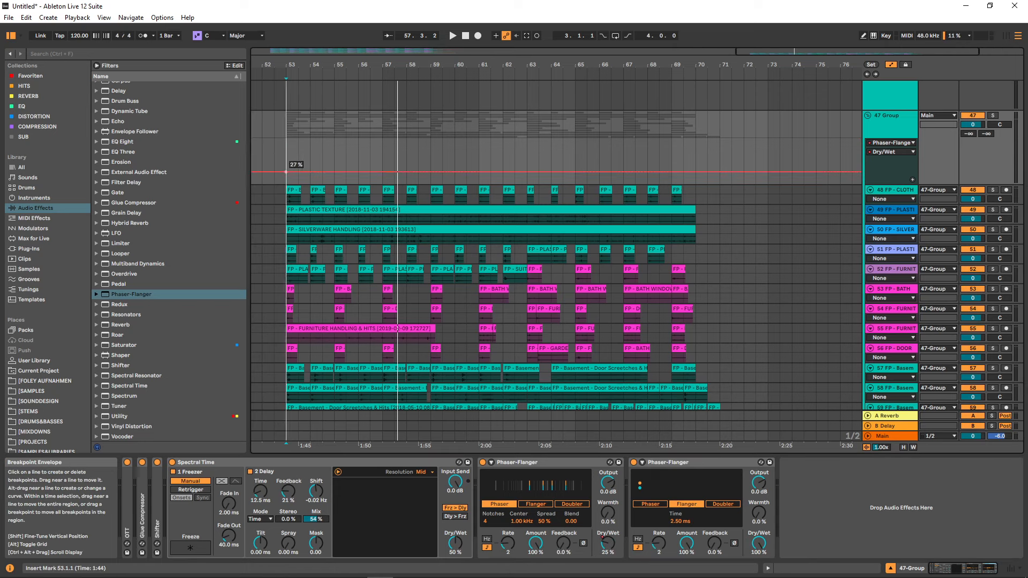
mouse_move(288, 161)
mouse_down()
mouse_move(380, 143)
mouse_move(431, 172)
mouse_move(544, 167)
mouse_move(696, 140)
mouse_up()
drag(759, 542, 759, 573)
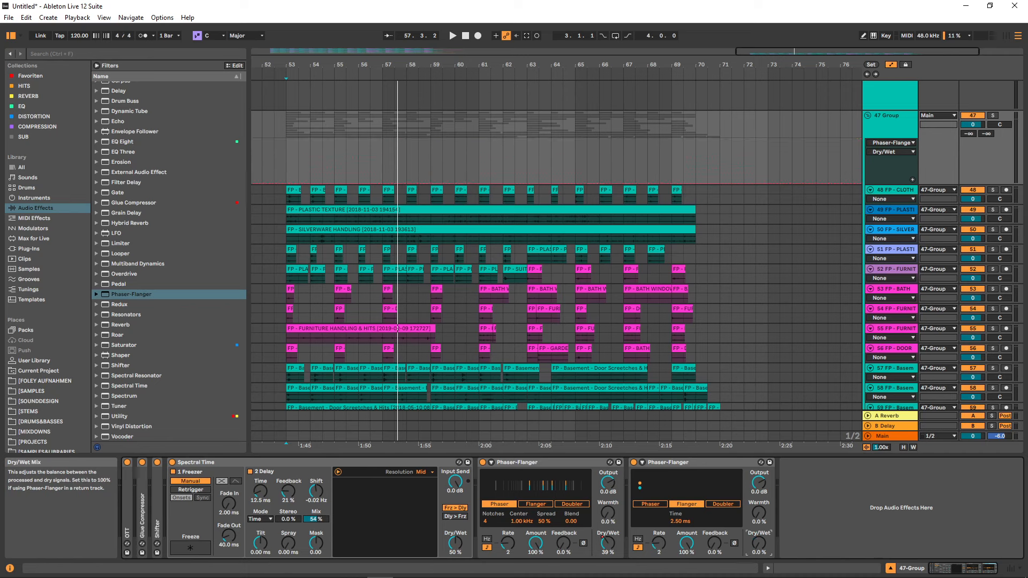
mouse_move(286, 139)
mouse_down()
mouse_move(322, 165)
mouse_move(420, 165)
mouse_move(447, 147)
mouse_move(557, 161)
mouse_move(587, 144)
mouse_move(670, 178)
mouse_up()
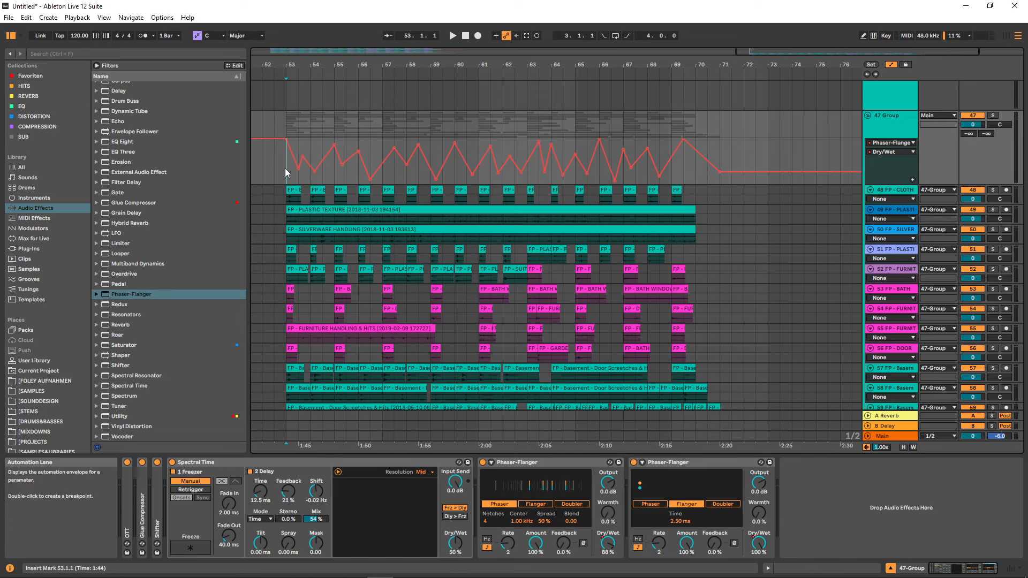
key(space)
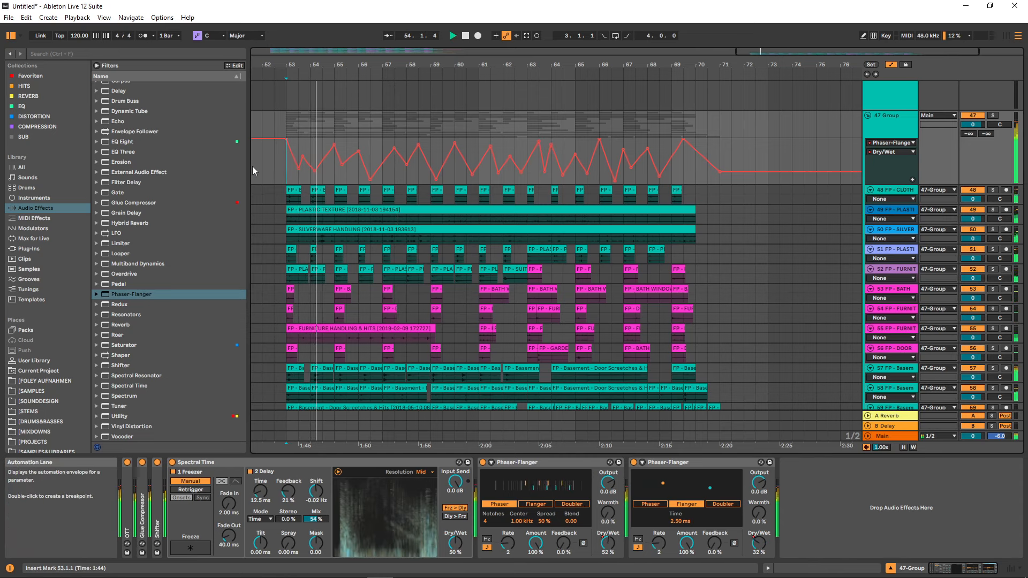
key(space)
Add a Hybrid Reverb at the end of the chain with the Halls BigClear impulse response and 13 % dry/wet, and collapse the devices.
double_click(196, 462)
double_click(211, 462)
double_click(130, 223)
click(288, 552)
click(271, 472)
key(space)
drag(531, 543, 532, 561)
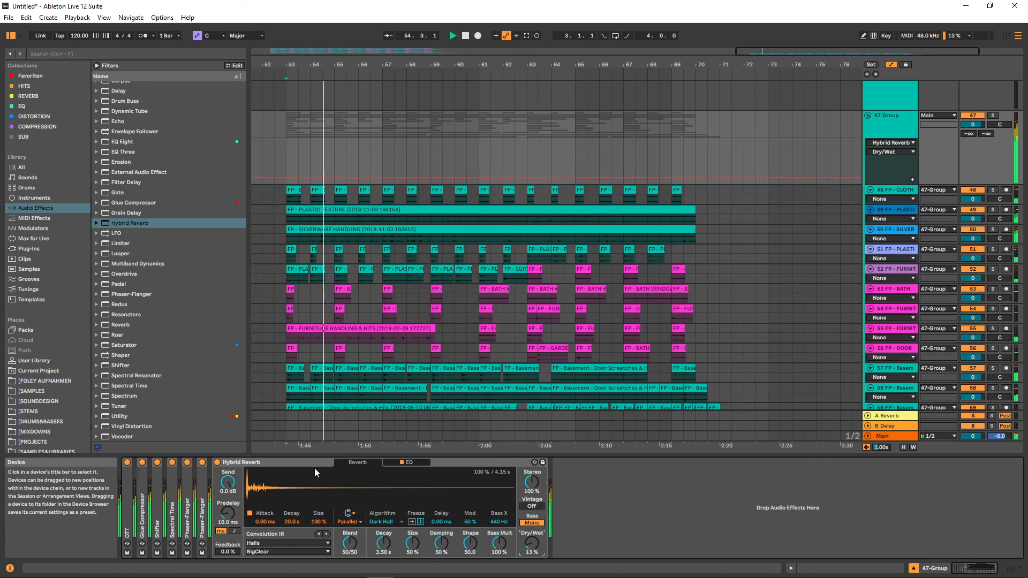
double_click(286, 462)
Add a soft-clipping Glue Compressor after the Hybrid Reverb with -11.1 dB threshold and 1.59 dB makeup.
double_click(133, 203)
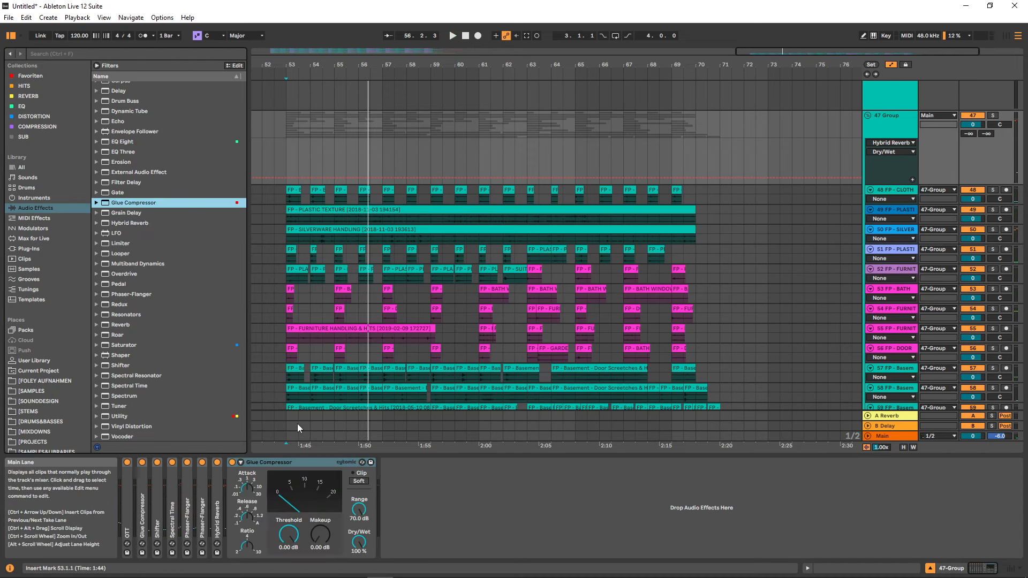
drag(288, 534, 325, 538)
key(space)
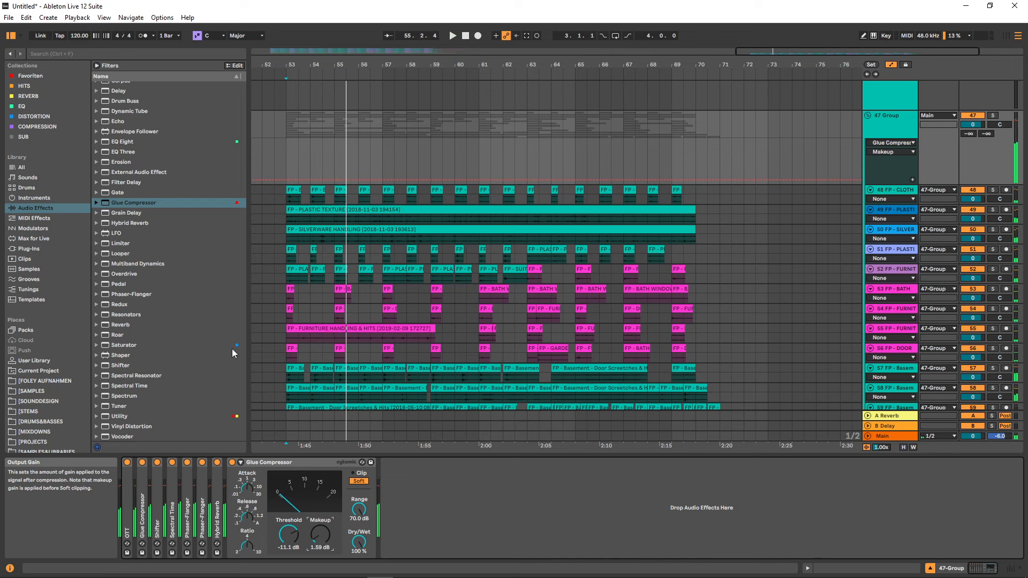
Insert a Grain Delay between the first Glue Compressor and the Shifter, with 0 ms spray and -9.75 pitch.
click(127, 213)
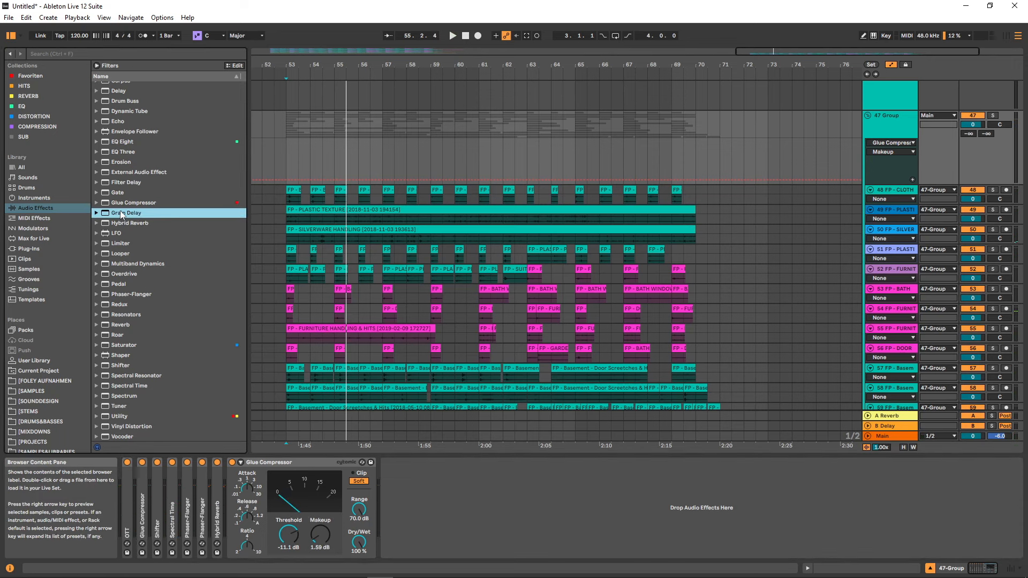
drag(130, 216, 165, 510)
key(space)
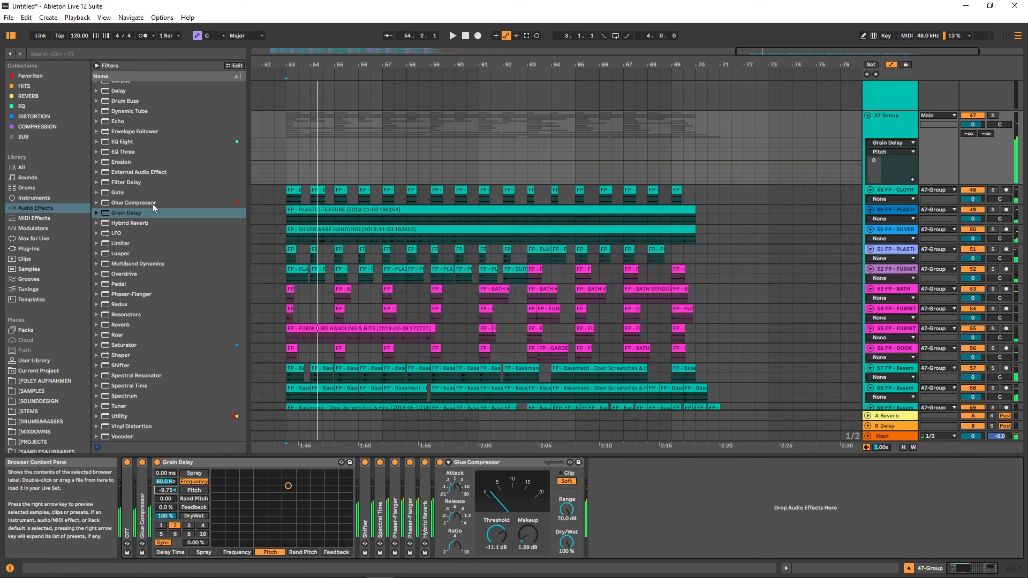
Insert an LFO after the Grain Delay, map it to the Grain Delay's pitch and set its rate to 0.70 Hz.
drag(116, 233, 362, 508)
click(381, 474)
click(166, 490)
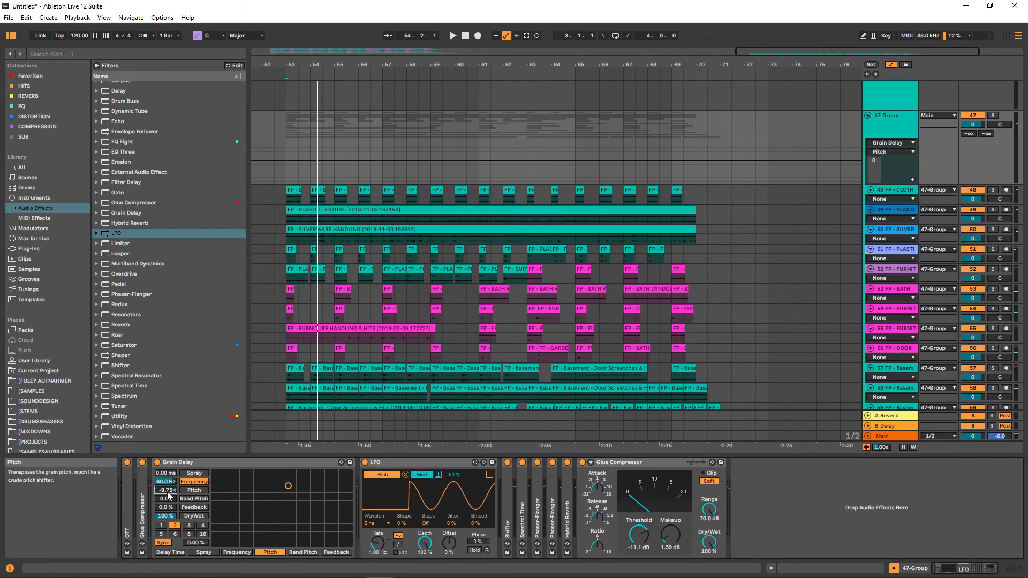
drag(377, 542, 378, 545)
key(space)
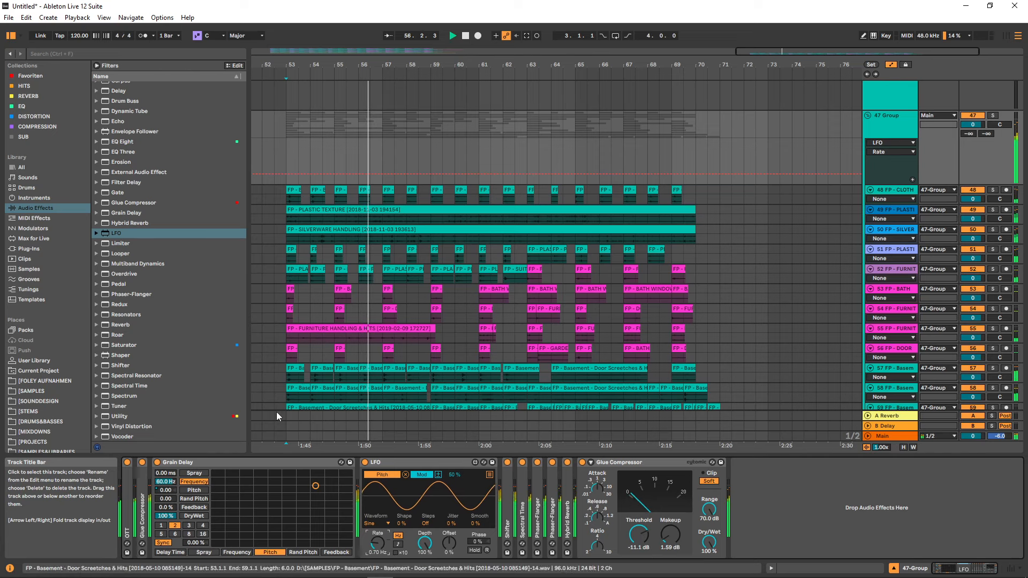
Collapse the Grain Delay, LFO and last Glue Compressor, and fold the 47 Group.
click(225, 464)
double_click(222, 465)
double_click(300, 463)
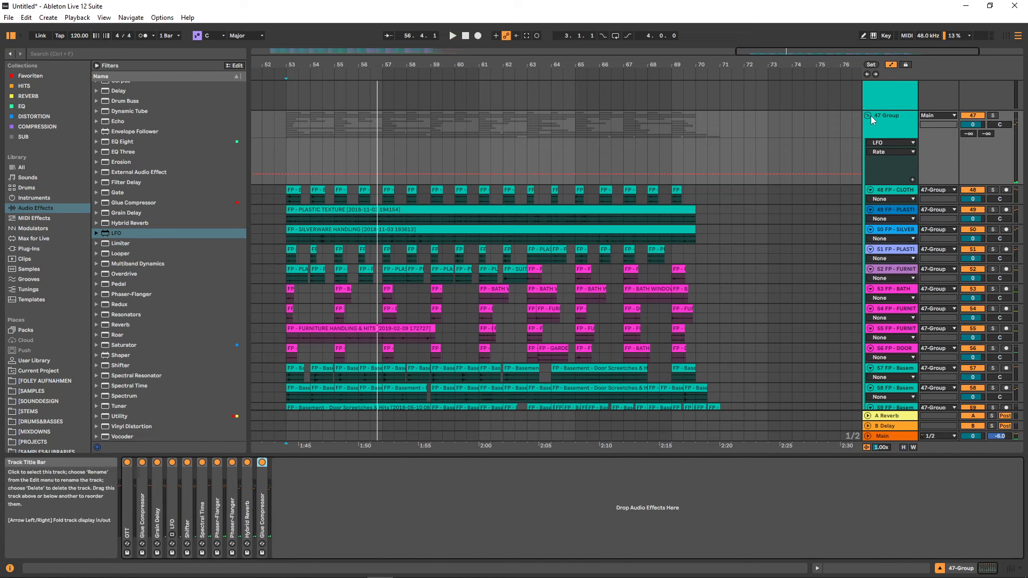
click(868, 116)
Add an audio track below the folded 47 Group, arm it and record the processed foley from bar 53 to bar 72.
click(888, 163)
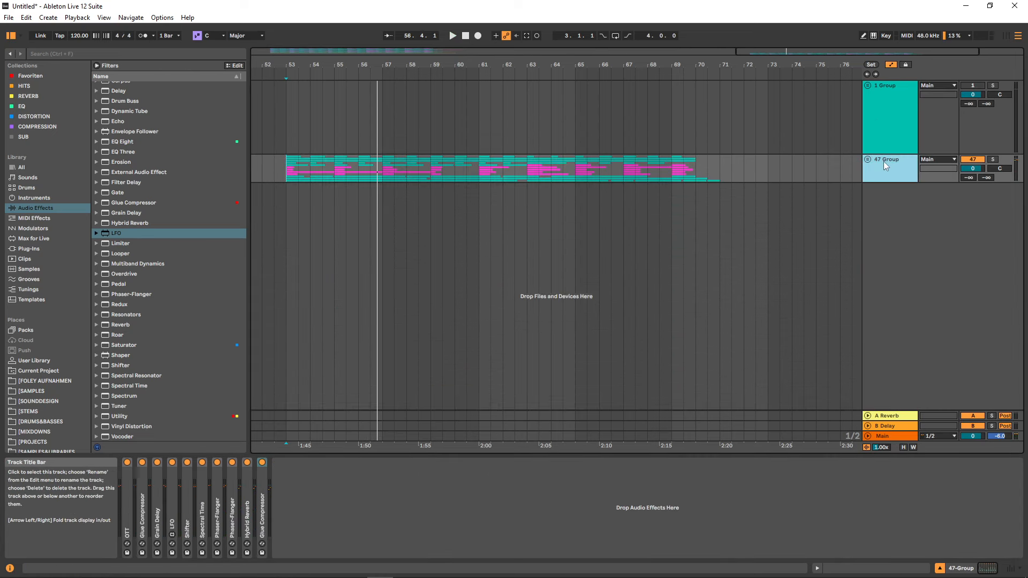
key(ctrl+t)
click(286, 191)
click(1006, 188)
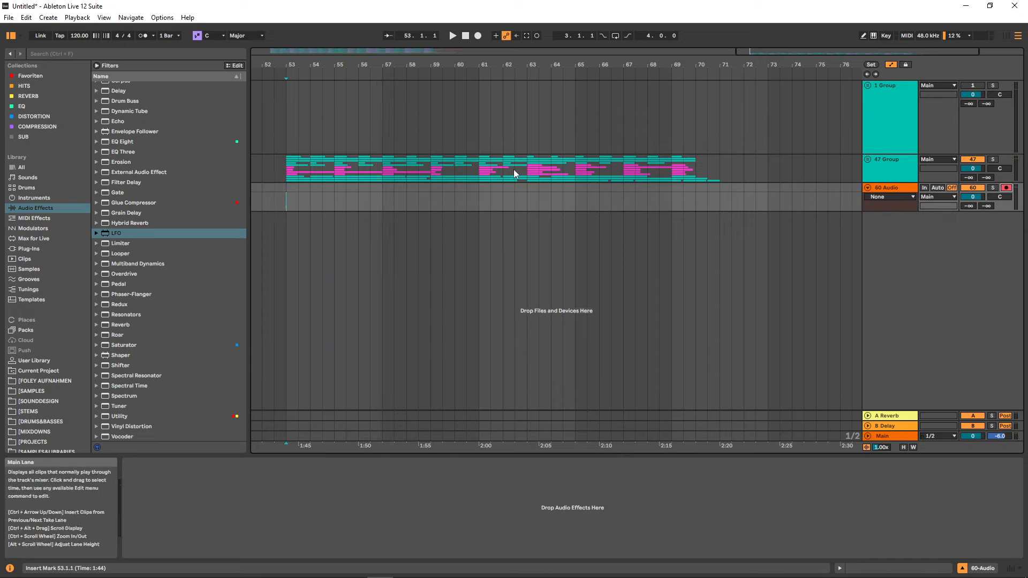
click(478, 36)
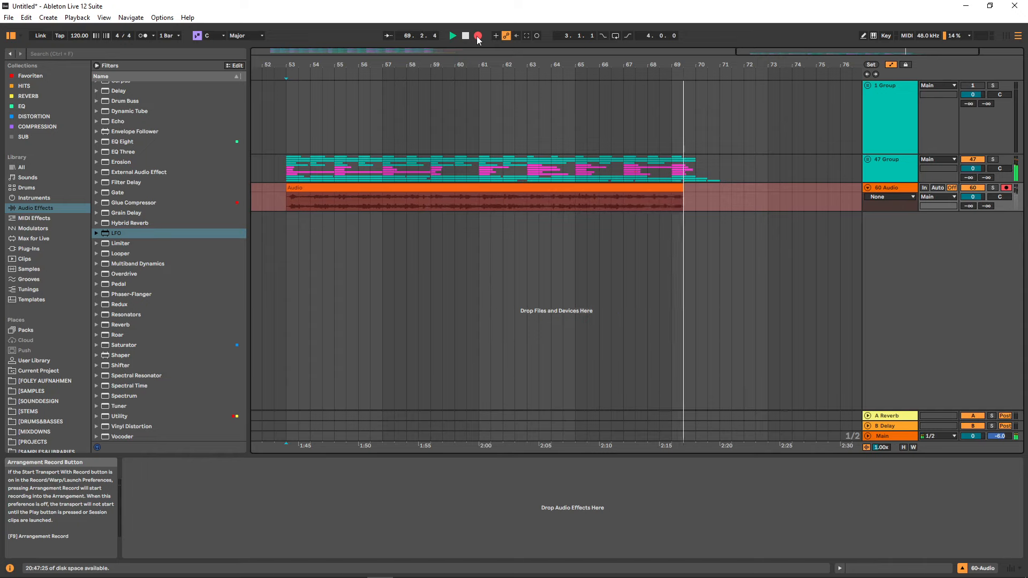
key(space)
Insert a MIDI track below the recorded audio track, load a Sampler on it and put the recorded clip into the Sampler.
click(883, 190)
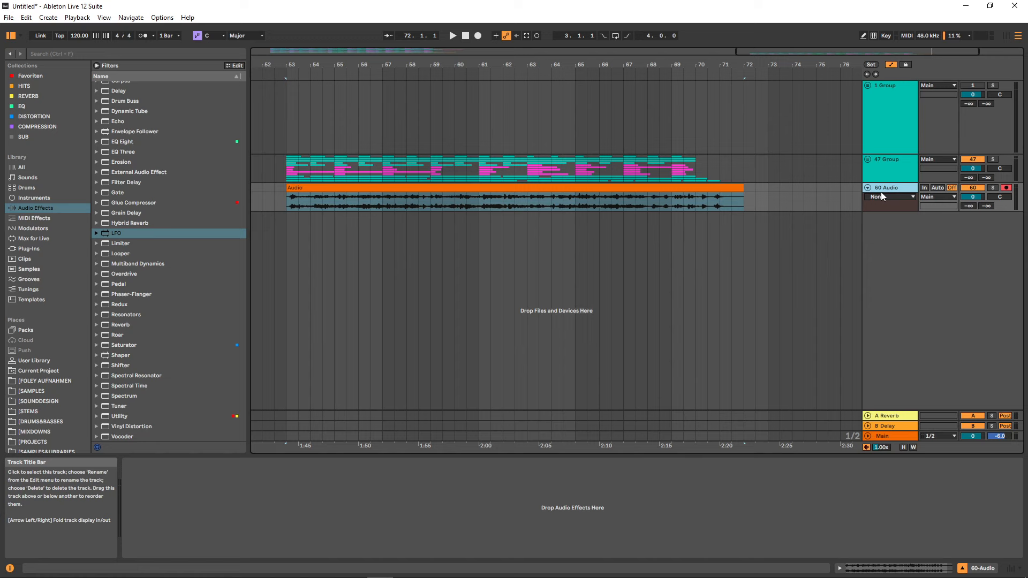
key(ctrl+shift+t)
click(62, 199)
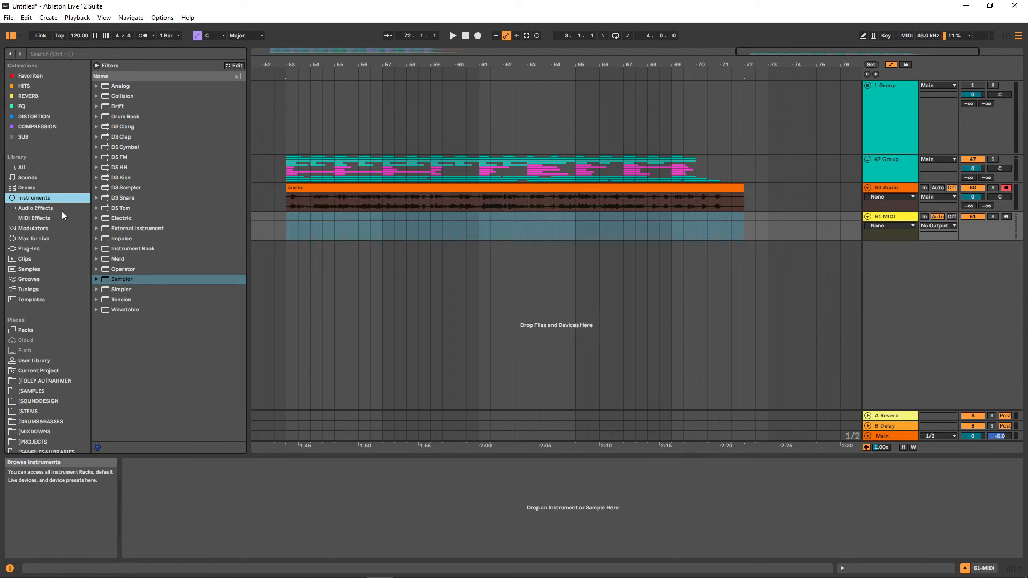
drag(122, 280, 414, 222)
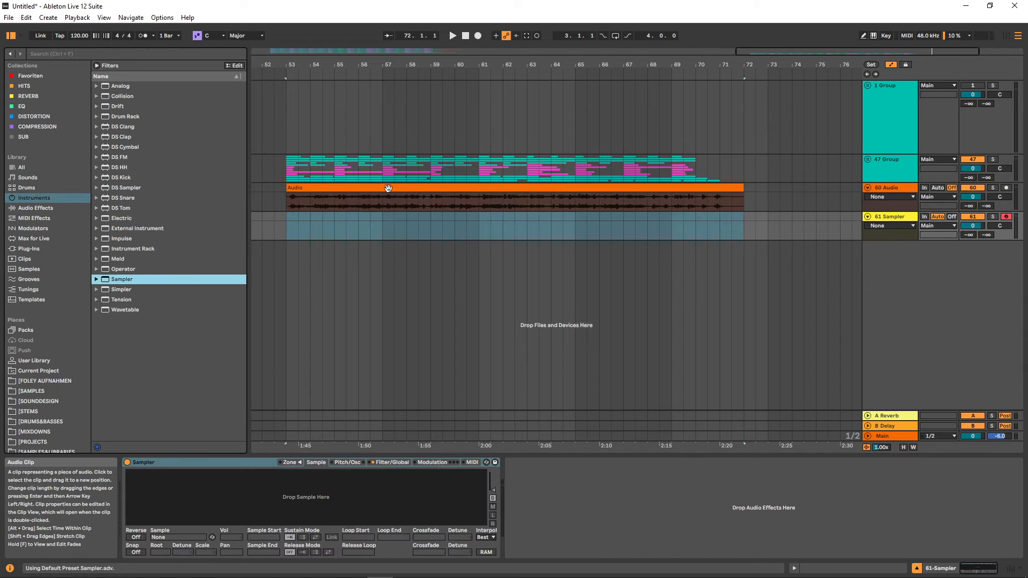
drag(388, 188, 300, 482)
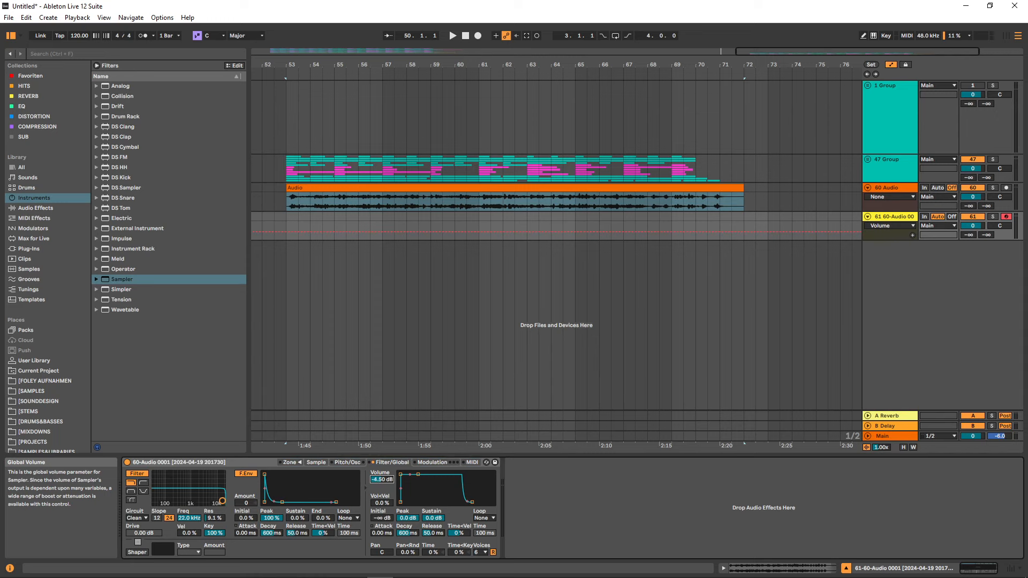
Fold and mute the 60 Audio track, and audition the Sampler's sample while moving its start point.
click(896, 188)
click(974, 188)
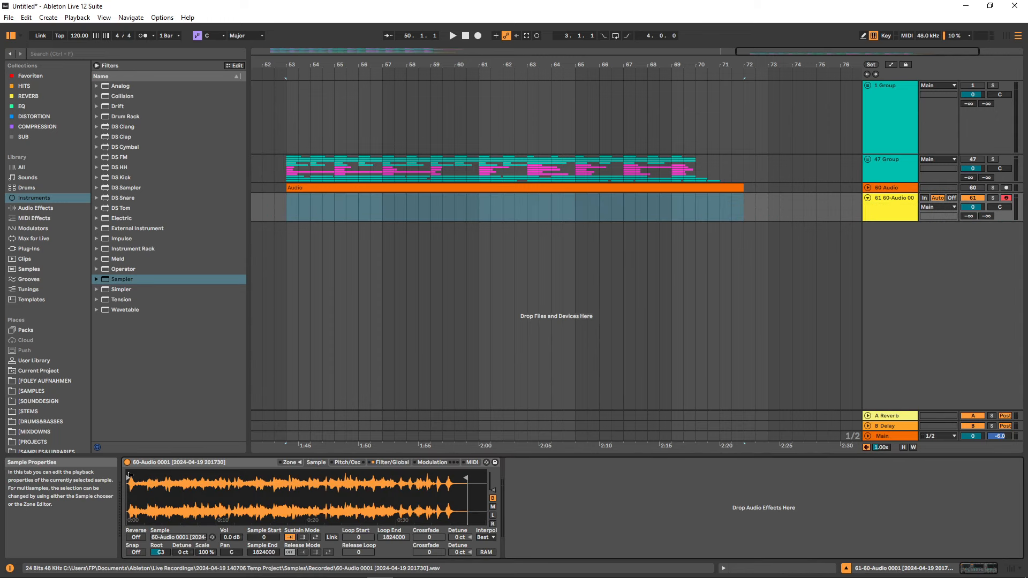
key(a)
mouse_move(129, 476)
mouse_down()
mouse_move(421, 481)
mouse_move(94, 481)
mouse_up()
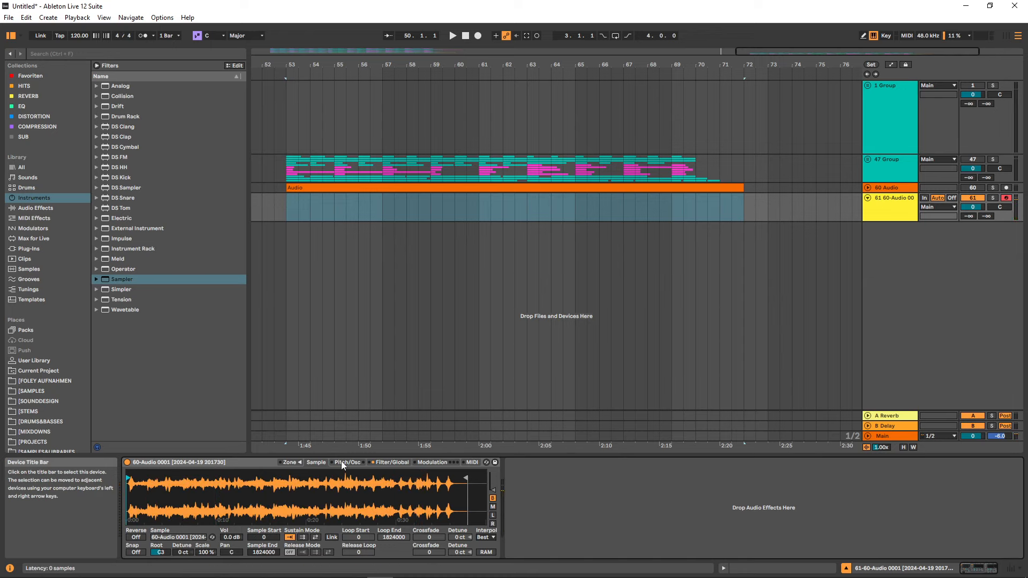
Set the Sampler's pitch envelope amount to +48 st and adjust the envelope's decay time.
click(341, 461)
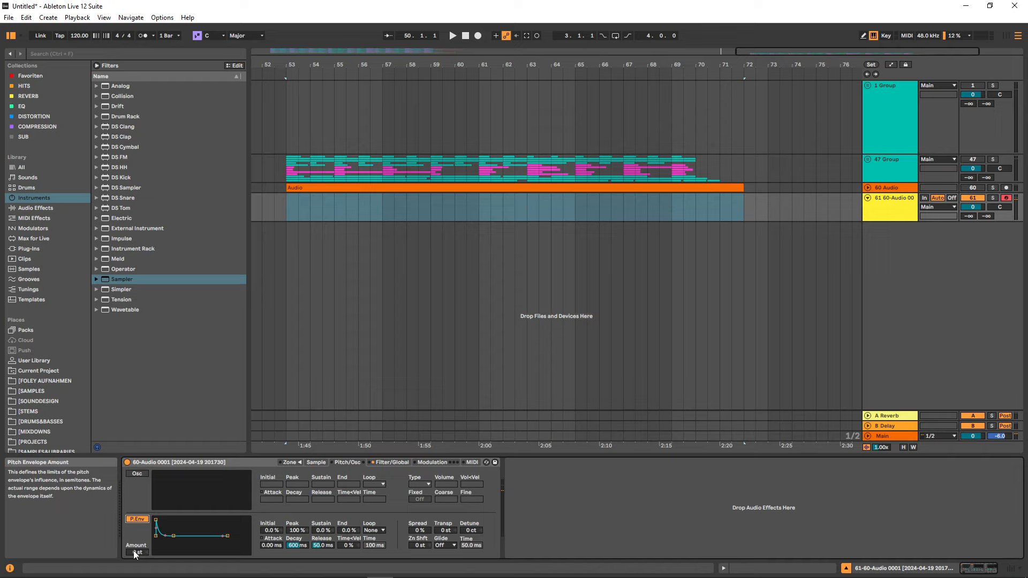
drag(297, 544, 297, 549)
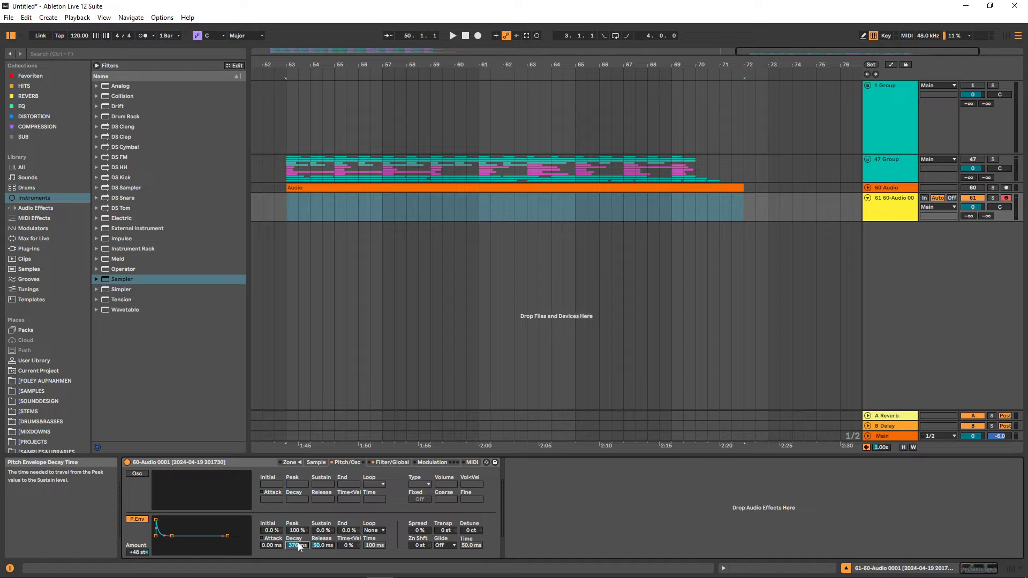
drag(294, 545, 298, 535)
Try a sample start of 845584 in the Sampler and undo it.
click(315, 462)
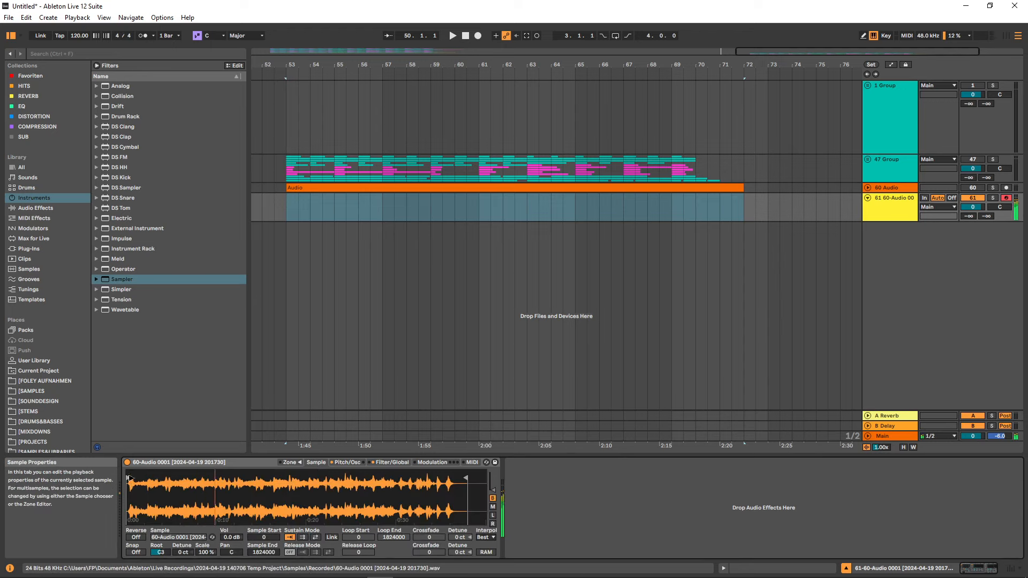
mouse_move(130, 478)
mouse_down()
mouse_move(349, 482)
mouse_move(286, 482)
mouse_up()
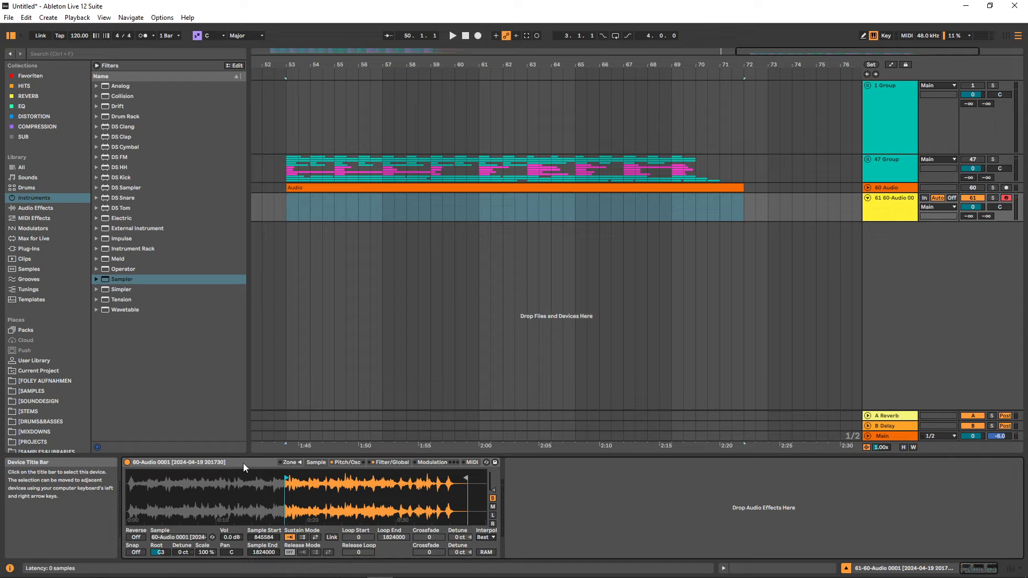
key(ctrl+z)
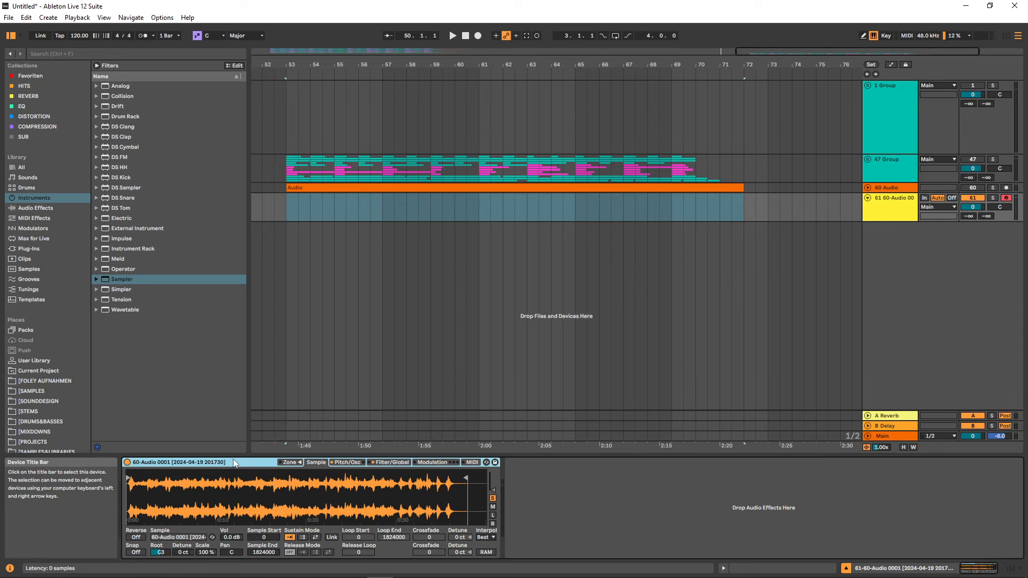
Add the Multiband Dynamics OTT preset after the Sampler and collapse the device.
click(34, 207)
click(97, 264)
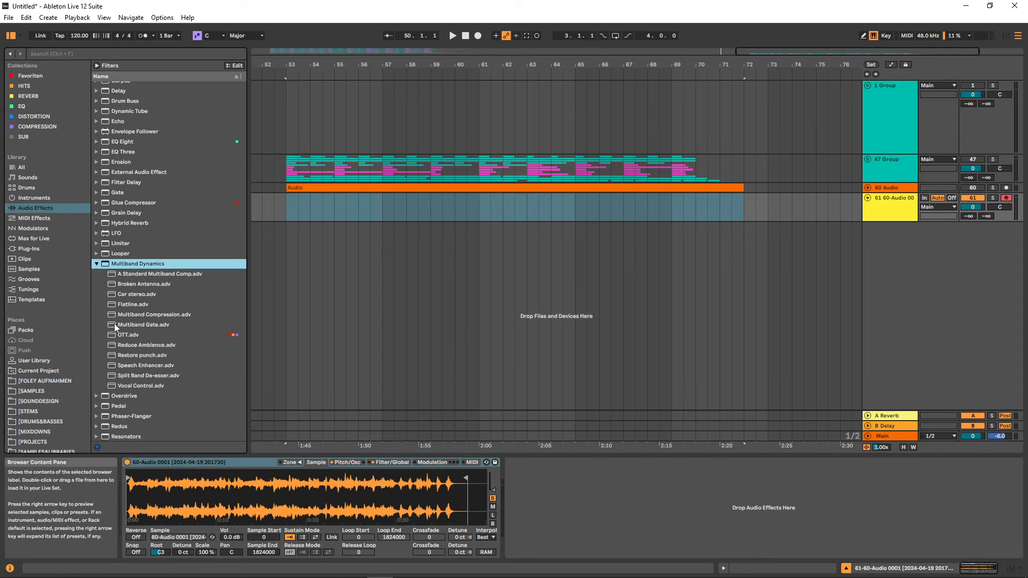
double_click(121, 335)
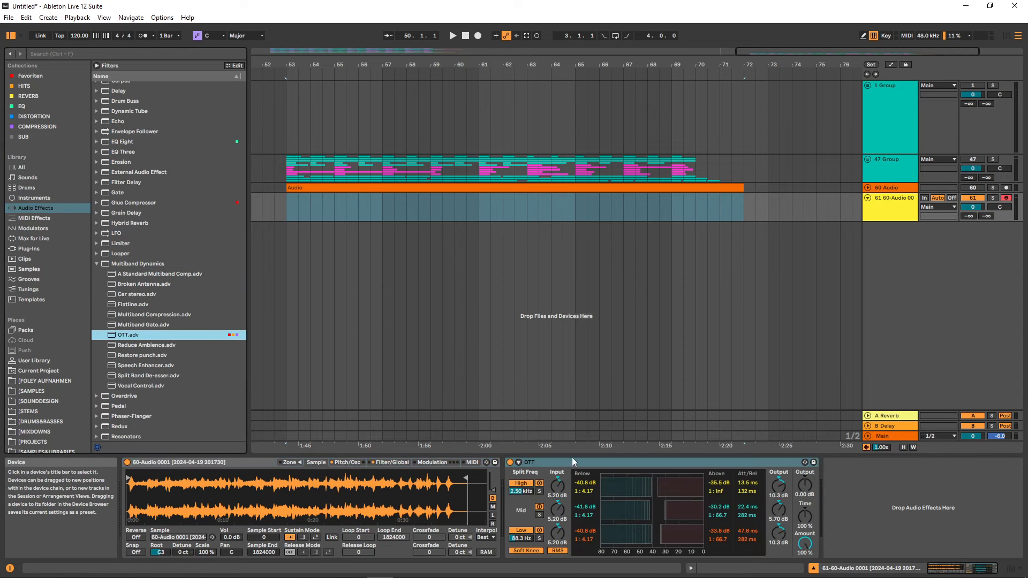
double_click(586, 462)
Add a Phaser-Flanger after the OTT, switch it to Flanger mode and set its dry/wet to 22%.
click(97, 264)
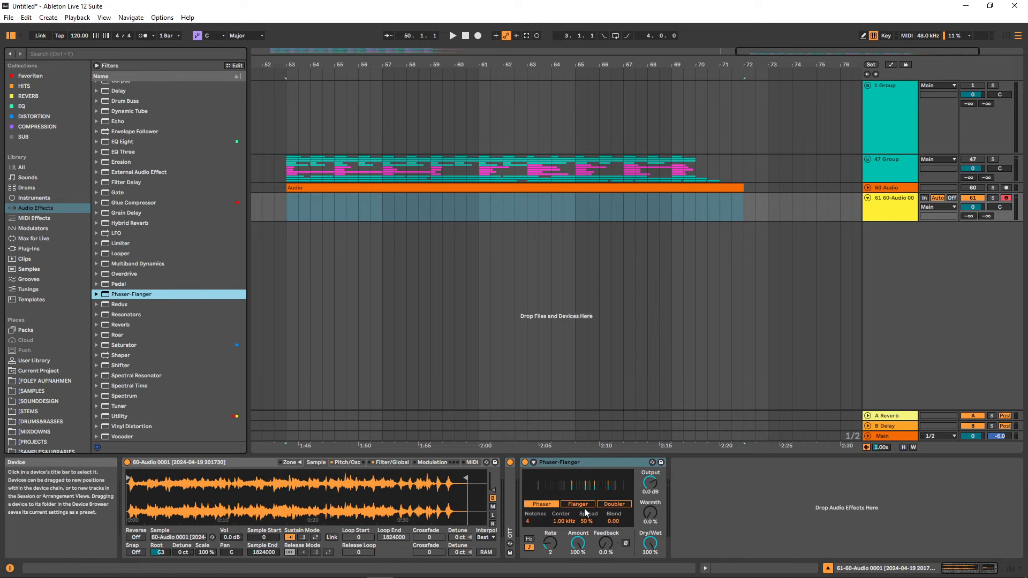
click(584, 507)
drag(650, 543, 650, 577)
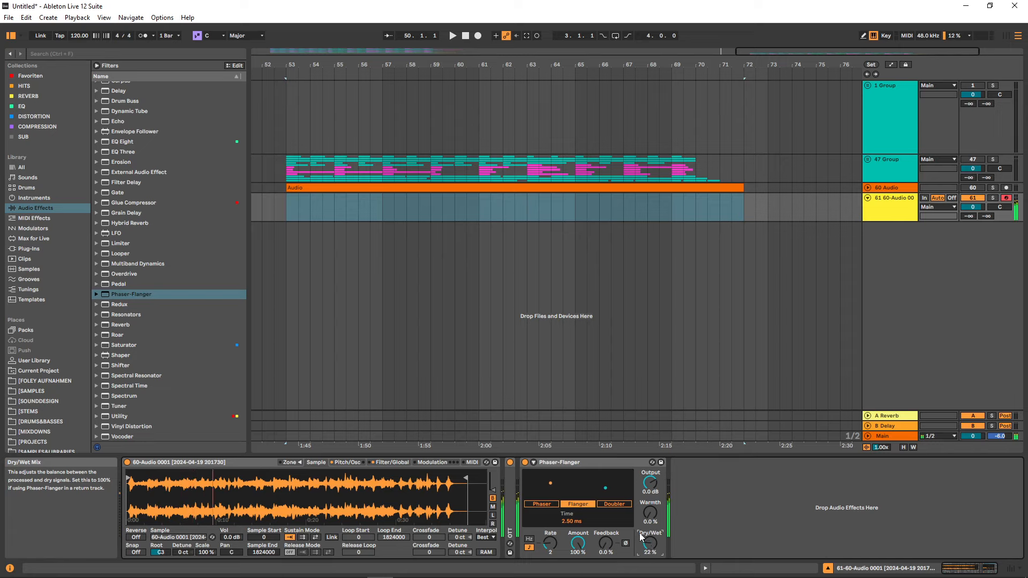
Add an EQ Three after the Phaser-Flanger and group it into an Audio Effect Rack.
click(118, 152)
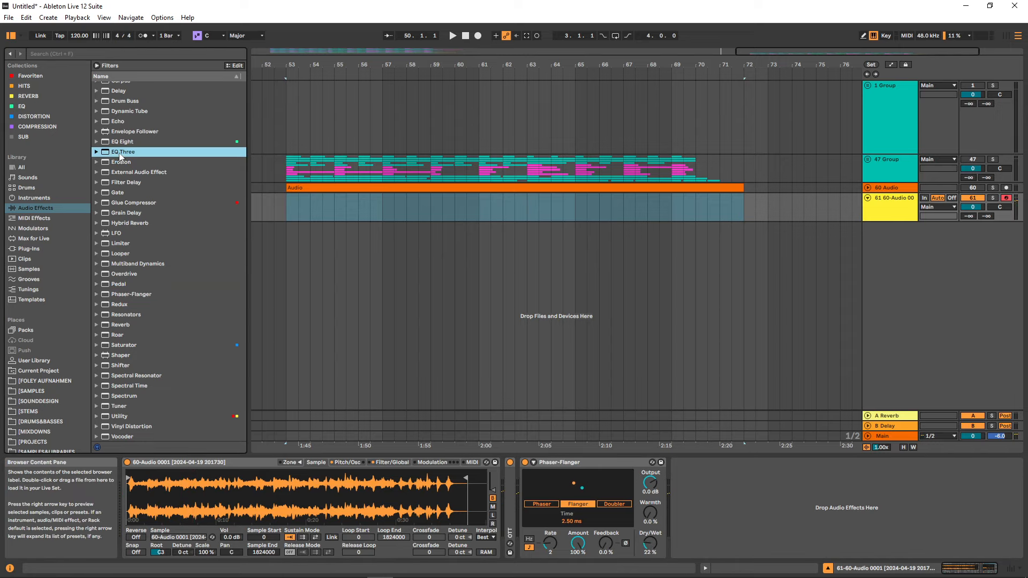
drag(120, 155, 676, 497)
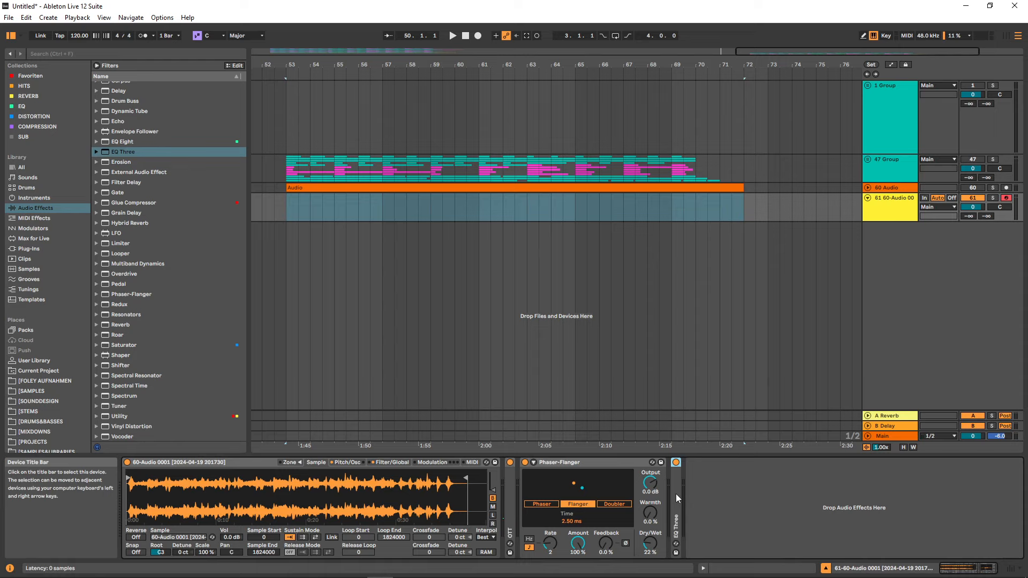
key(ctrl+g)
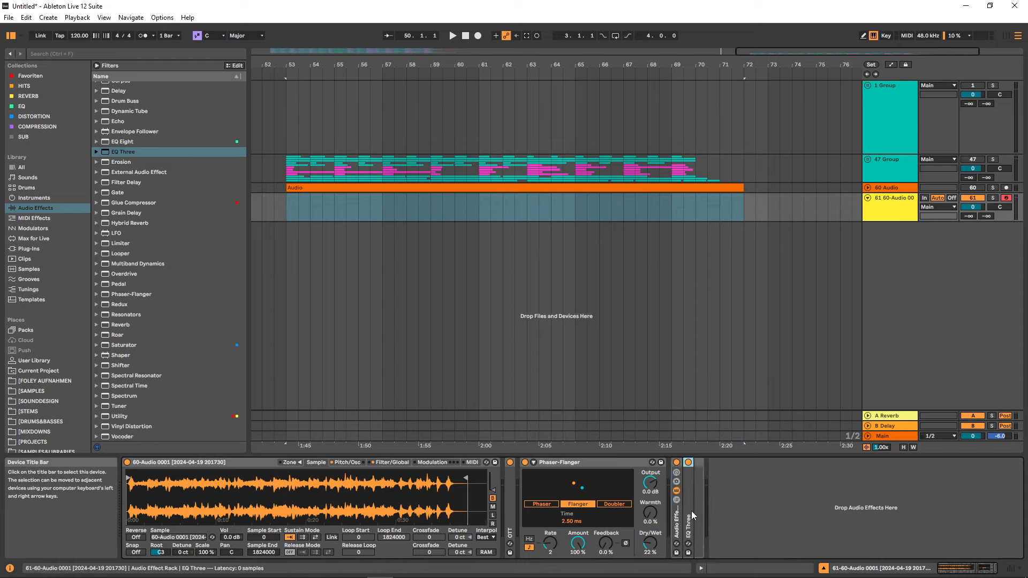
Duplicate the EQ Three inside the rack about eleven times, and collapse the rack and the Phaser-Flanger.
click(688, 505)
key(ctrl+d)
key(ctrl+d)
key(ctrl+d)
key(ctrl+d)
key(ctrl+d)
key(ctrl+d)
key(ctrl+d)
key(ctrl+d)
key(ctrl+d)
key(ctrl+d)
key(ctrl+d)
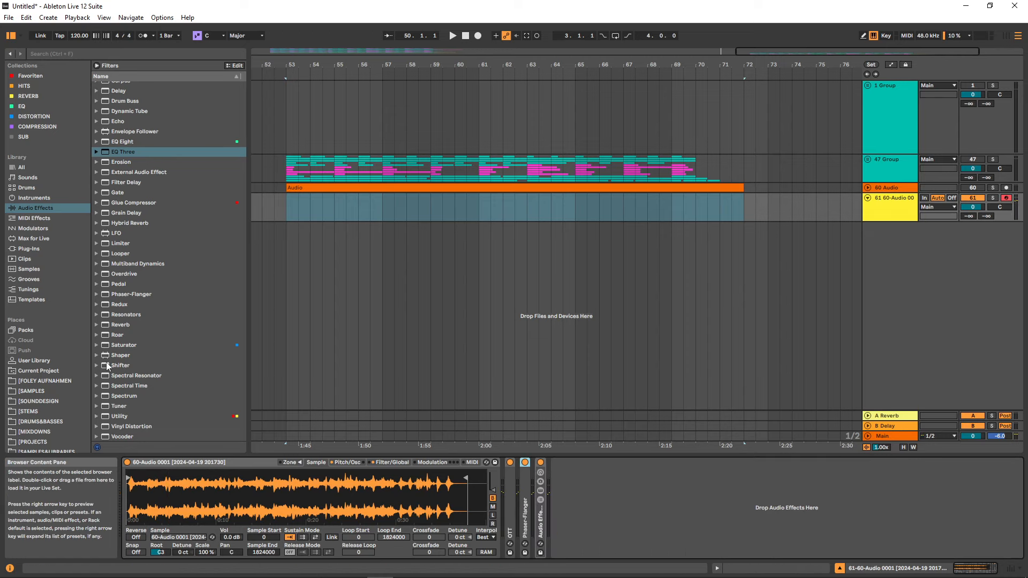
Add a soft-clipping Saturator with the Soft Sine curve and 3.43 dB drive after the rack, followed by Roar's Bass Fattener preset.
drag(115, 347, 564, 485)
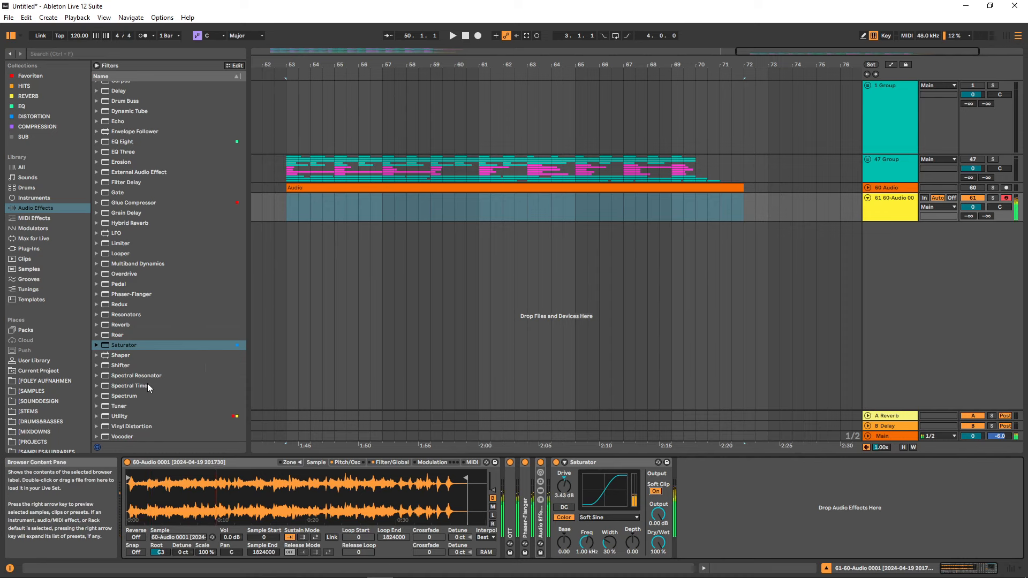
key(Up)
key(Right)
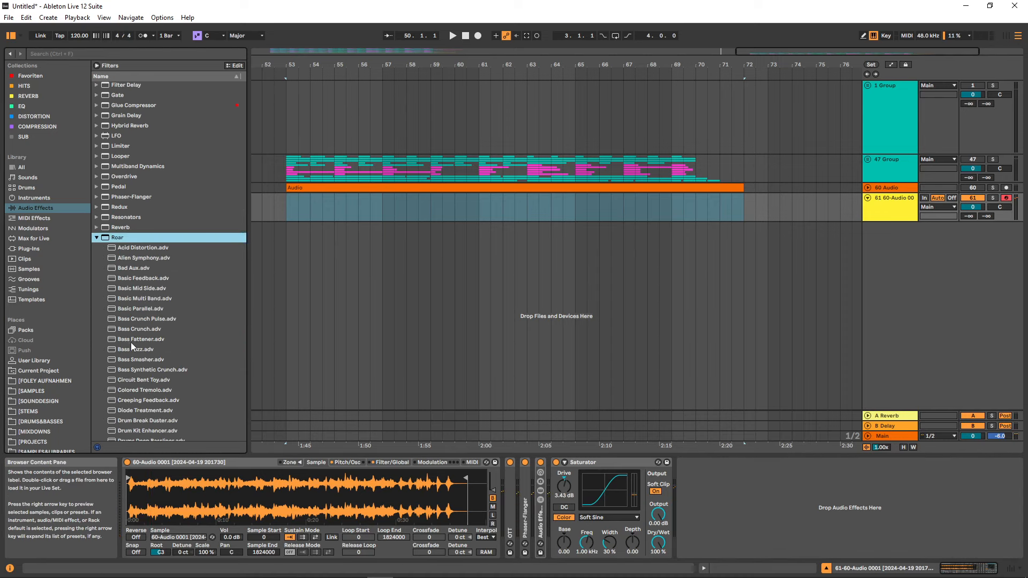
scroll(131, 357, down, 1)
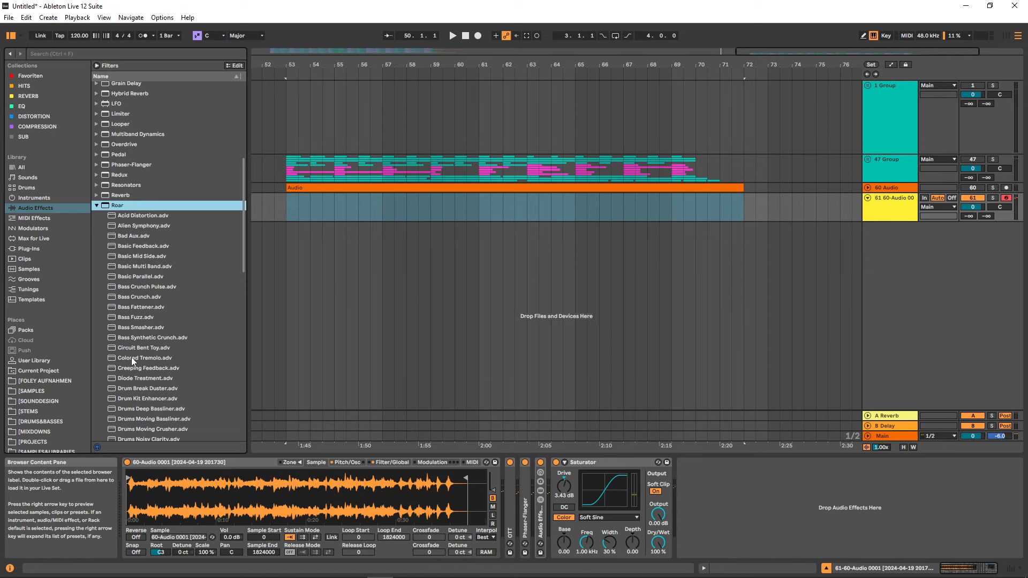
double_click(124, 307)
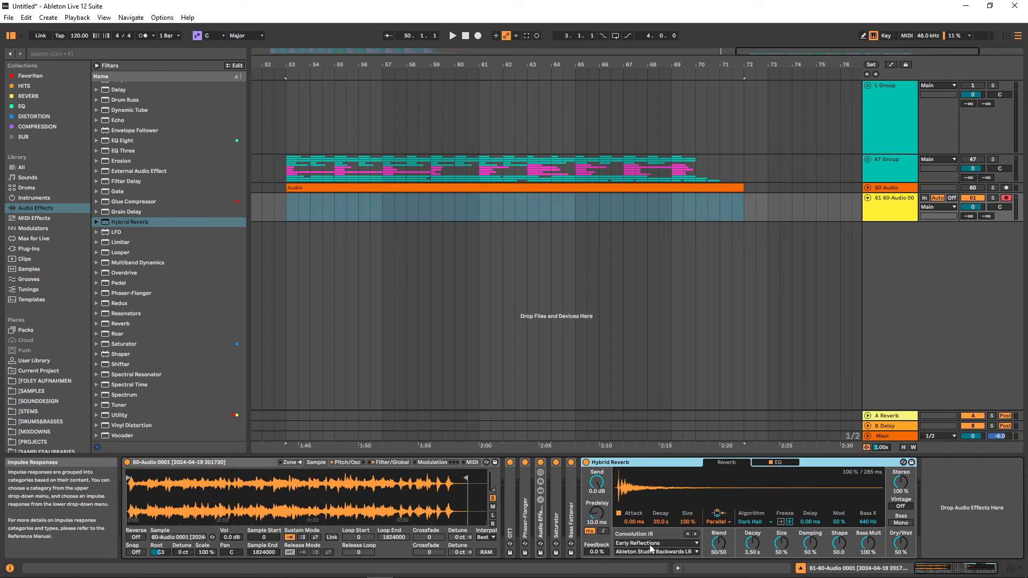
Add a Hybrid Reverb with the Piano Strings Echo impulse response and a soft-clipping Glue Compressor with -6.35 dB threshold and 4.92 dB makeup.
click(650, 544)
click(650, 527)
click(649, 550)
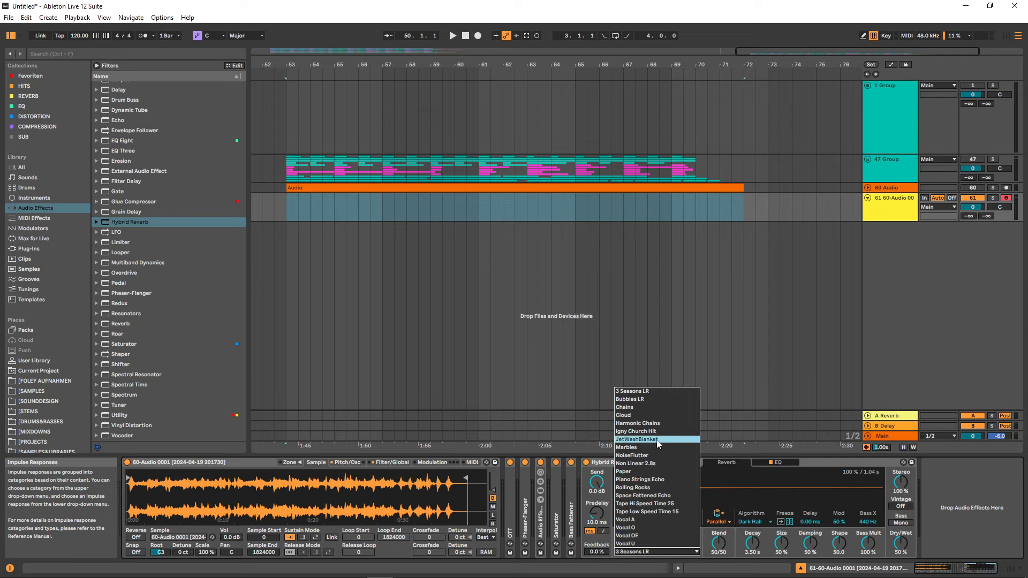
click(645, 479)
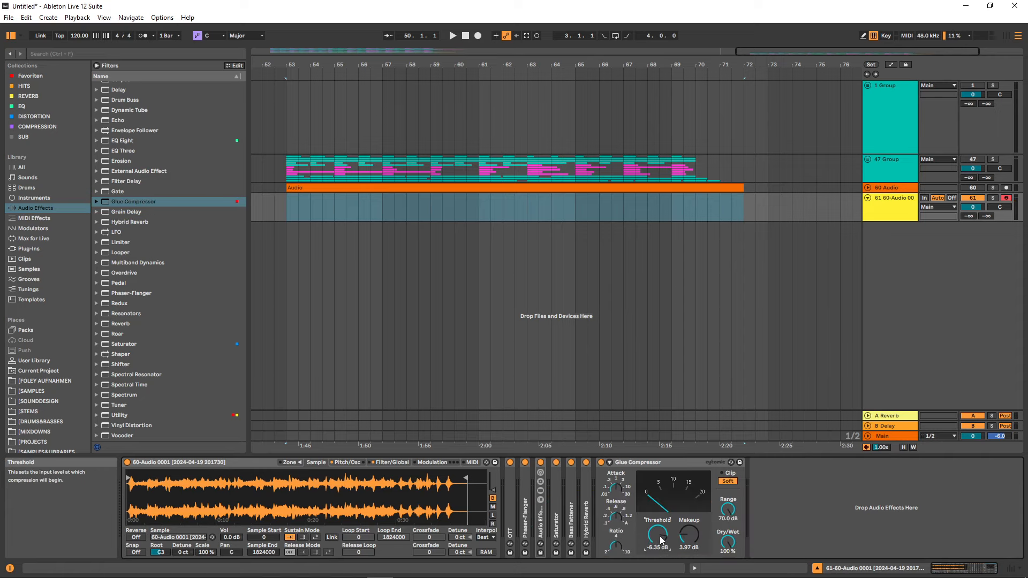
mouse_move(676, 542)
mouse_down()
mouse_move(676, 533)
mouse_move(687, 539)
mouse_up()
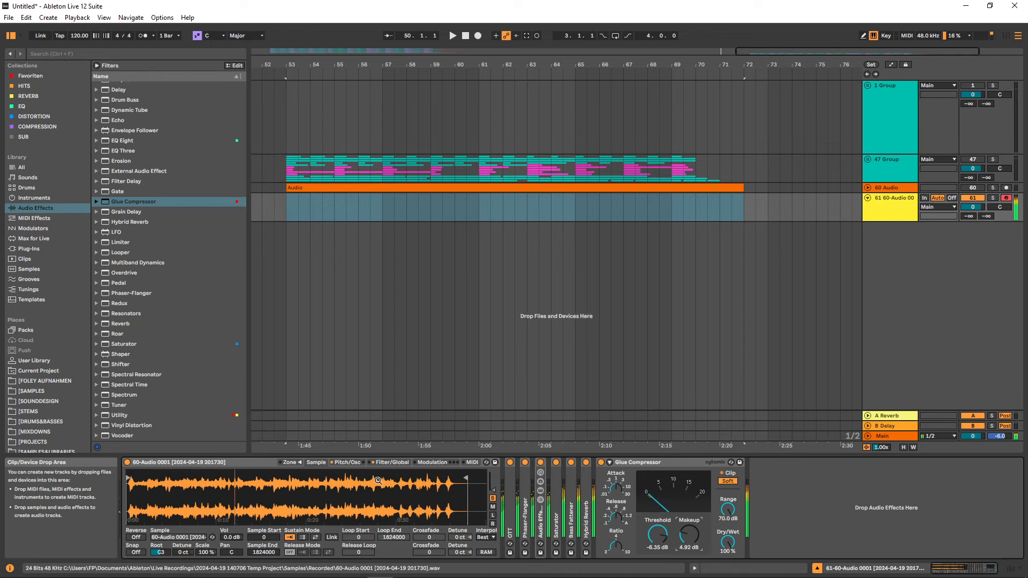
Audition the processed sample in several octaves from start points such as 342804 and 1059636, and return the sample start to its beginning.
mouse_move(130, 478)
mouse_down()
mouse_move(402, 486)
mouse_move(179, 489)
mouse_move(195, 489)
mouse_up()
key(a)
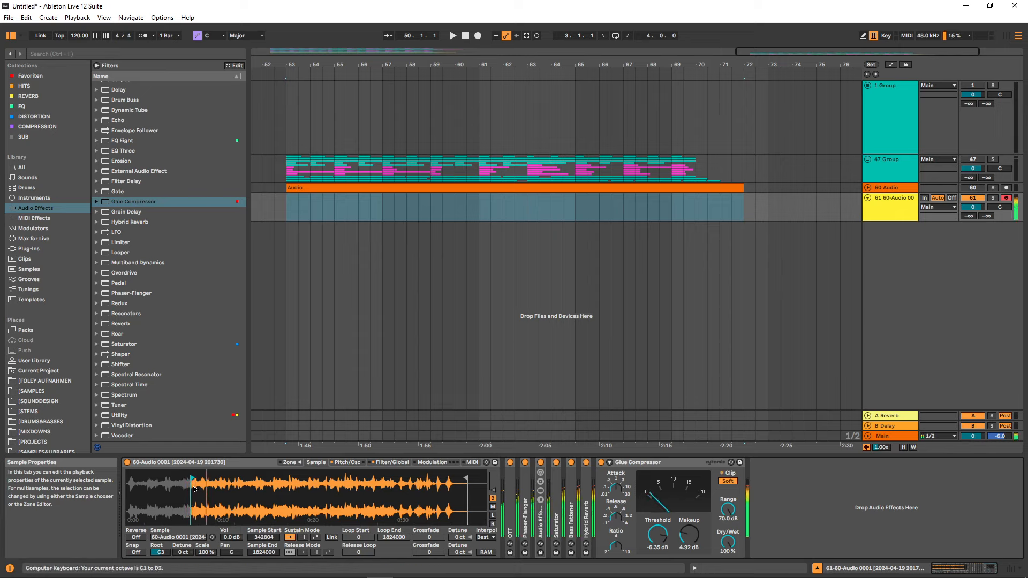
mouse_move(195, 488)
mouse_down()
mouse_move(385, 494)
mouse_move(328, 497)
mouse_up()
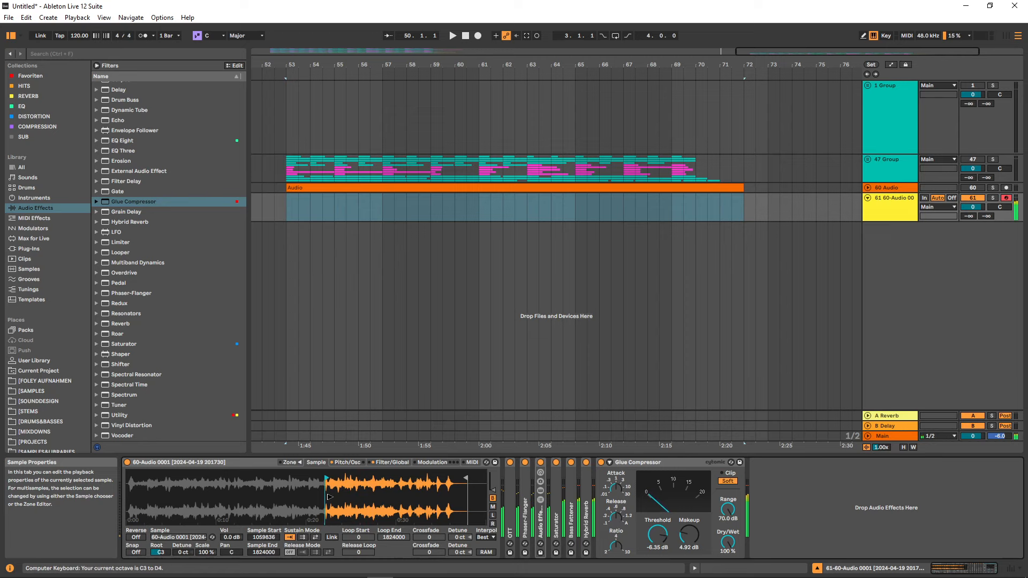
drag(329, 497, 175, 500)
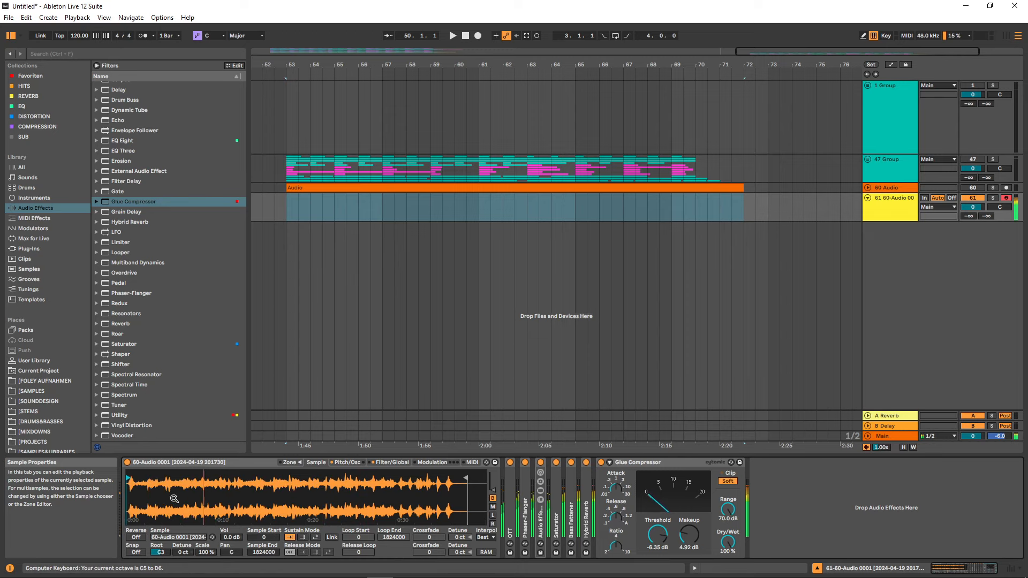
Set the Sampler's pitch envelope decay to 10.8 s, lower its amount, and return to the sample waveform.
click(346, 462)
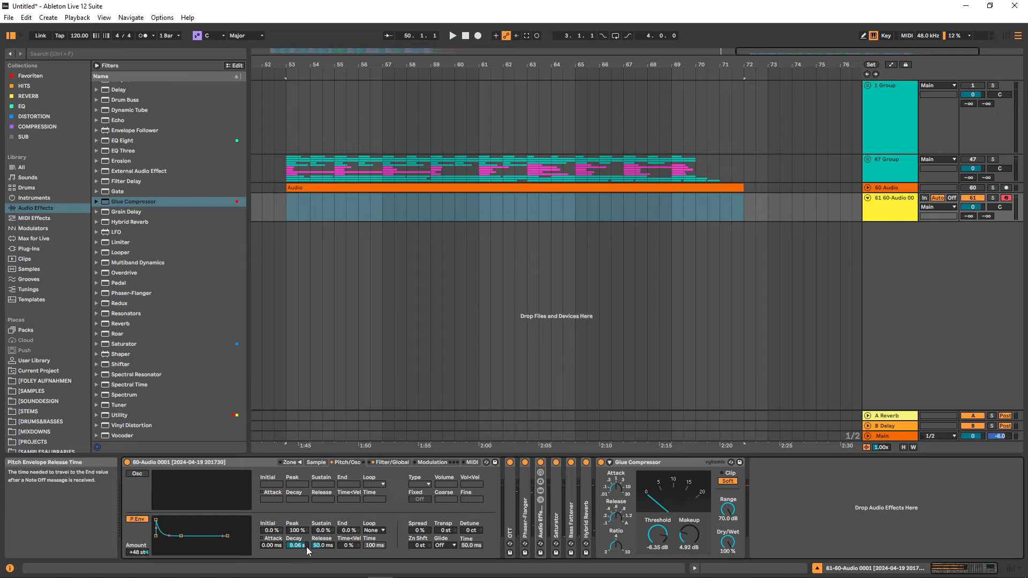
drag(302, 545, 302, 509)
drag(138, 553, 138, 575)
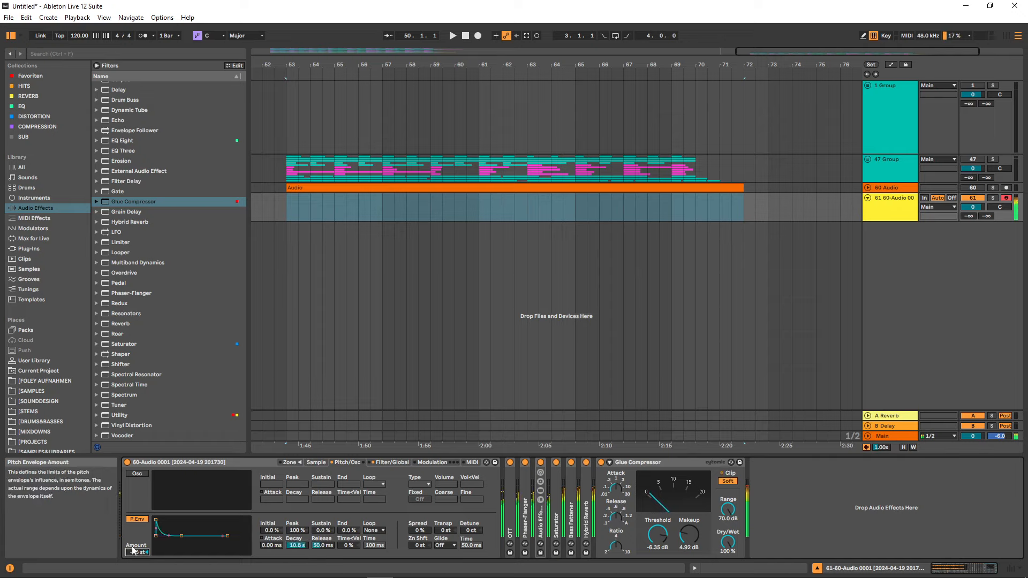
click(321, 461)
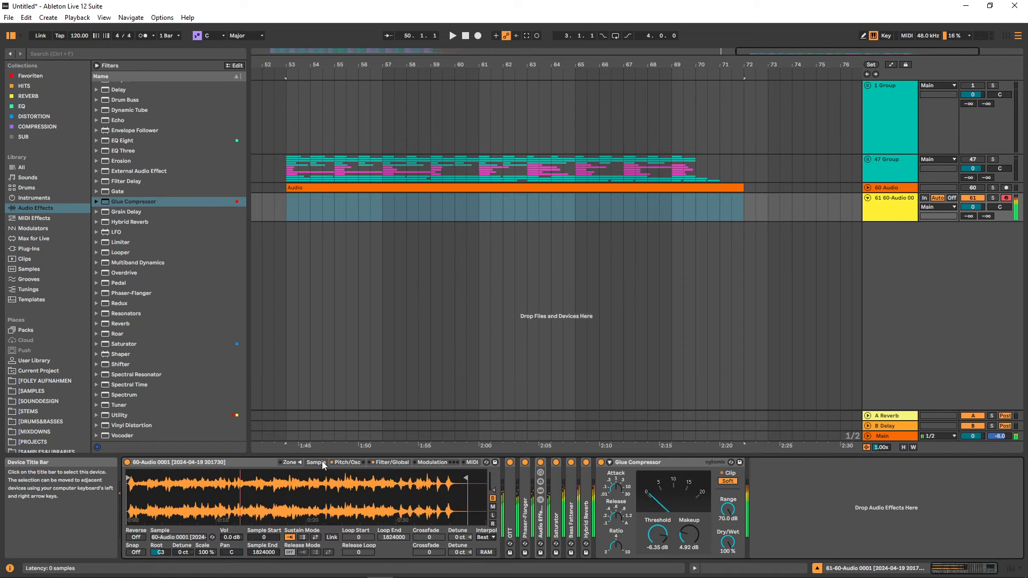
Audition the sample in a higher octave with the Sampler's pitch envelope settings open.
click(346, 462)
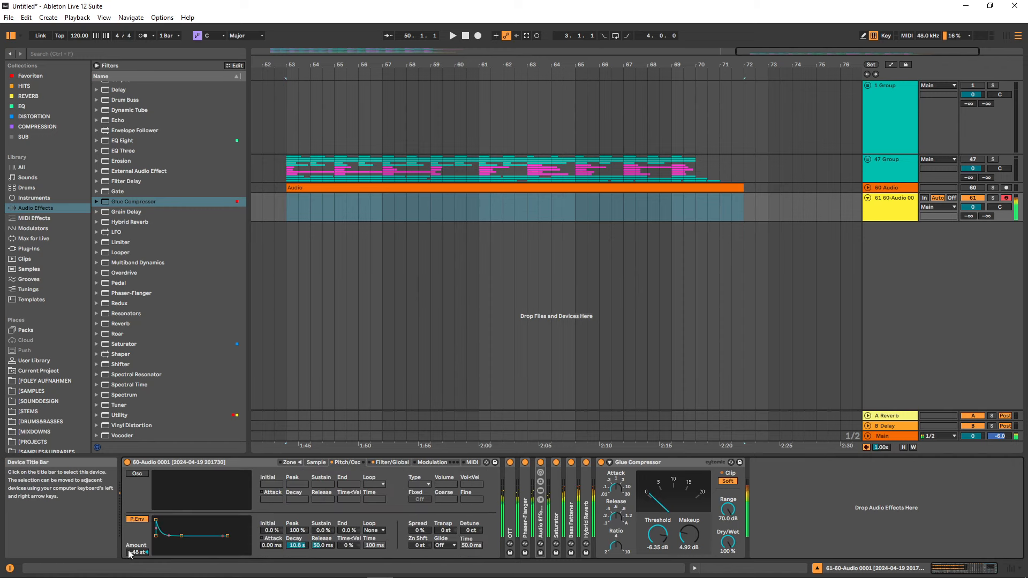
key(x)
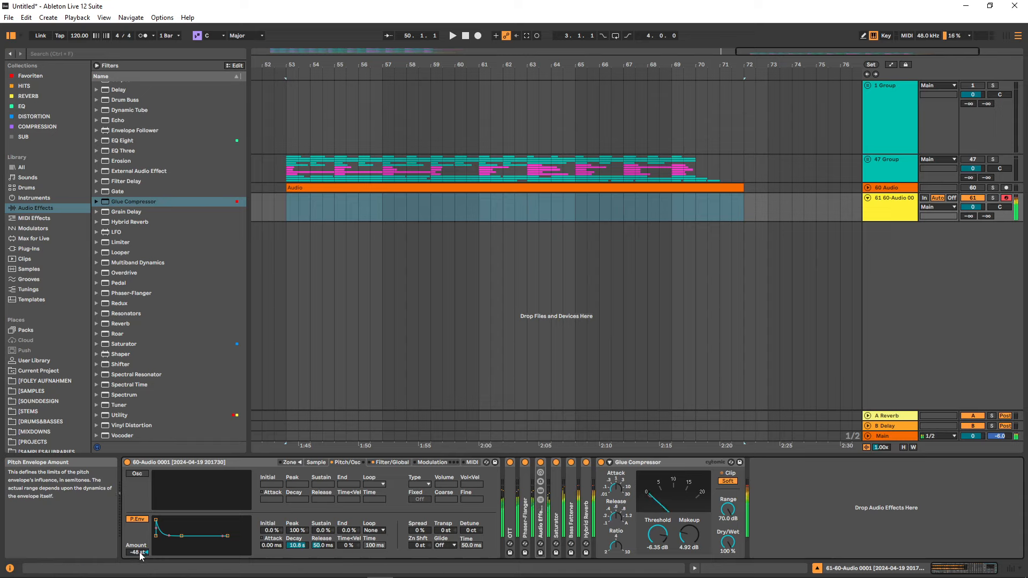
Insert an Auto Pan between OTT and Phaser-Flanger with 100% amount, 0° phase and a 0.05 Hz rate.
scroll(119, 131, up, 4)
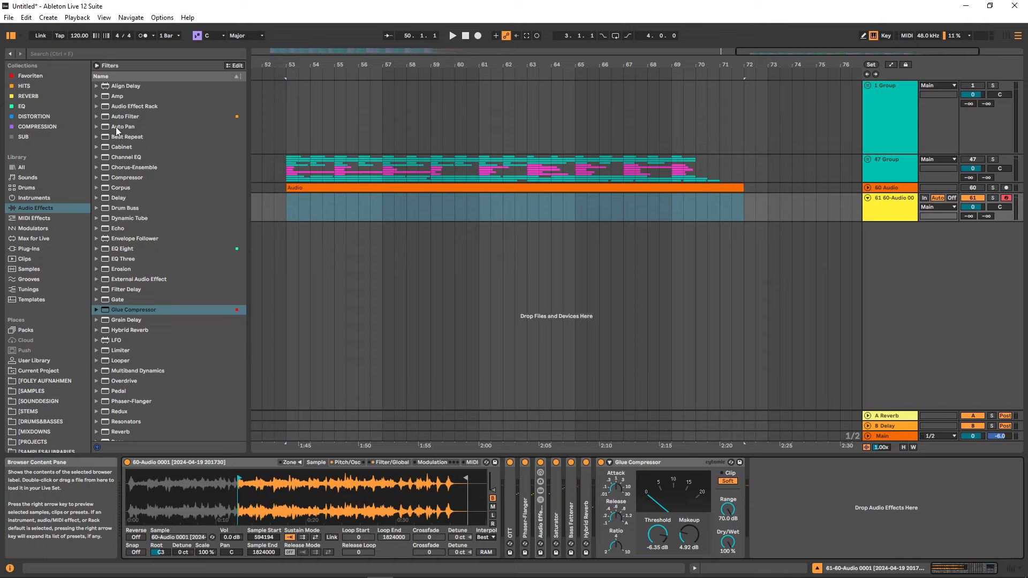
drag(115, 126, 518, 509)
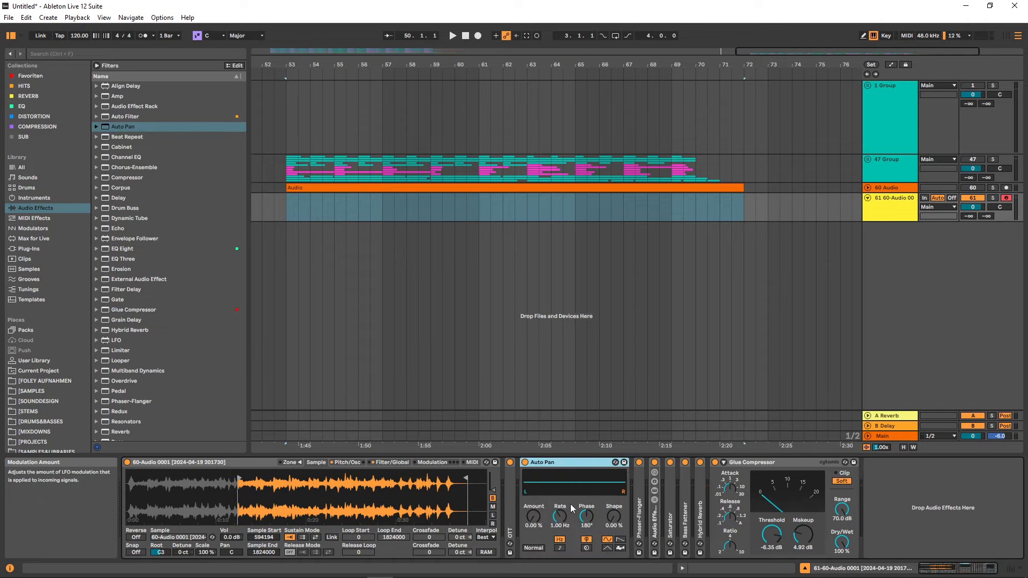
drag(587, 522, 586, 568)
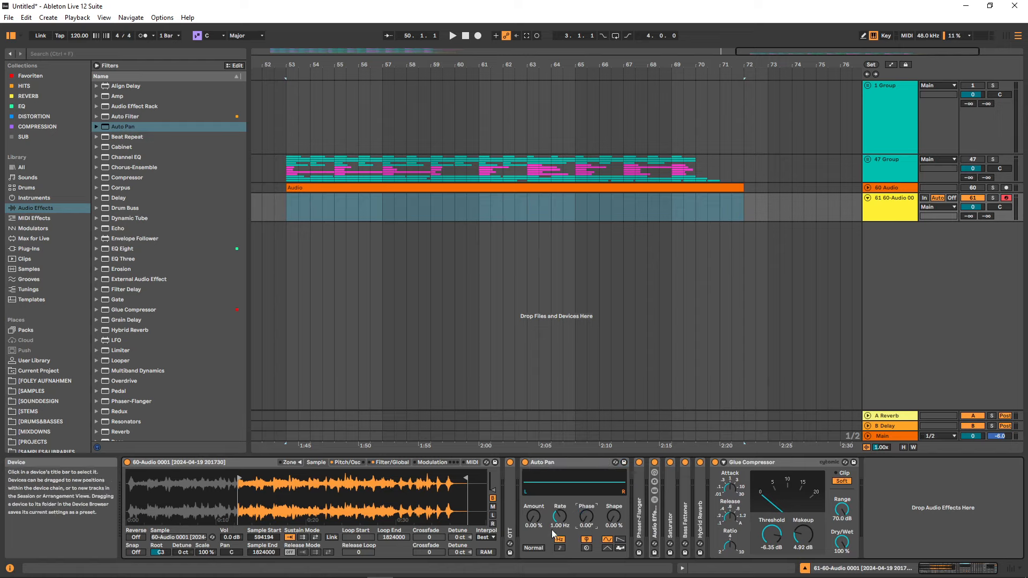
mouse_move(560, 517)
mouse_down()
mouse_move(560, 500)
mouse_move(560, 563)
mouse_move(560, 501)
mouse_move(560, 562)
mouse_move(560, 522)
mouse_move(560, 535)
mouse_up()
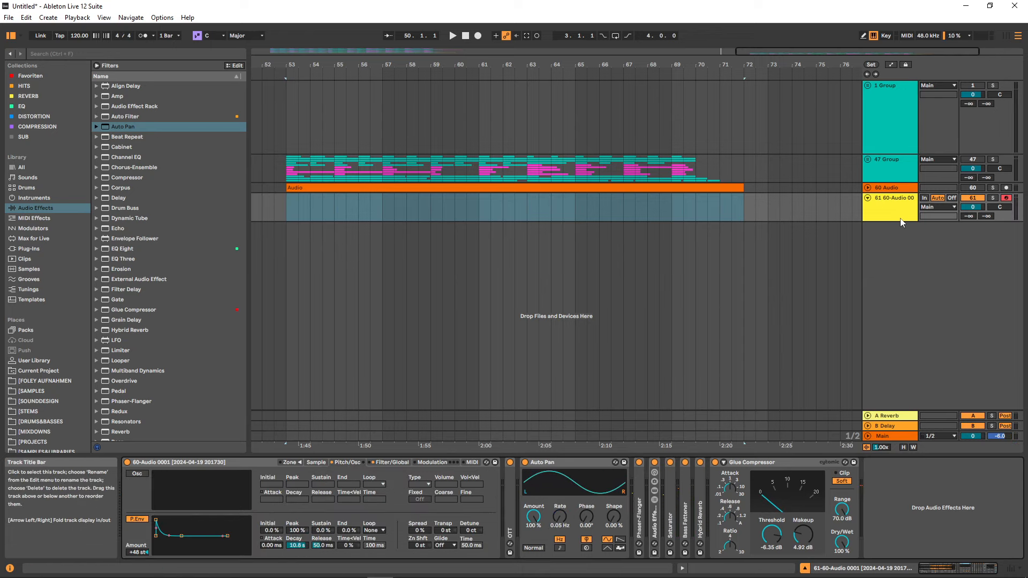
Enlarge the Sampler track, create a MIDI clip from bar 53 to 73 with a one-bar C3 note at its start, and play it.
drag(899, 222, 899, 322)
key(ctrl+shift+m)
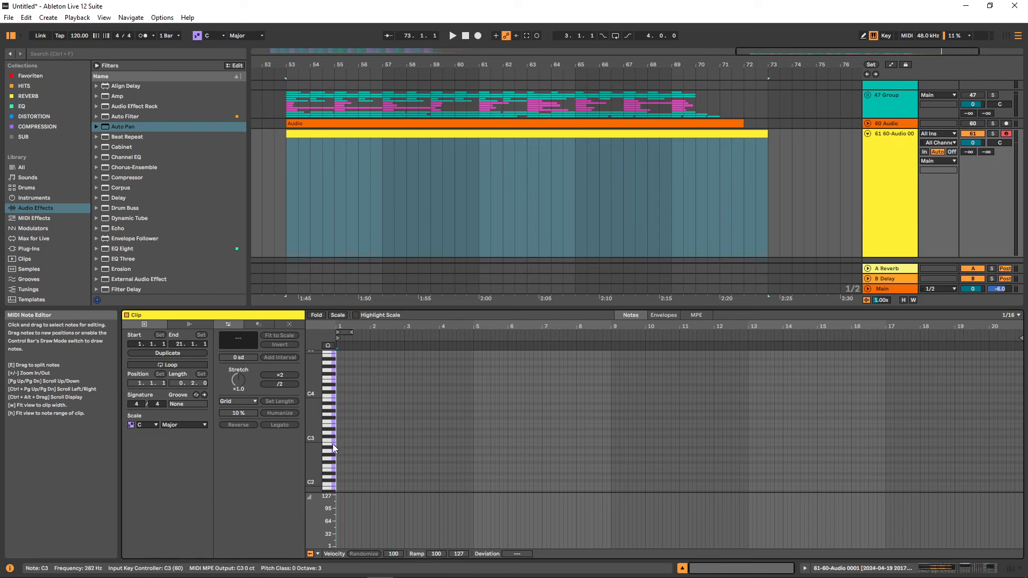
double_click(340, 441)
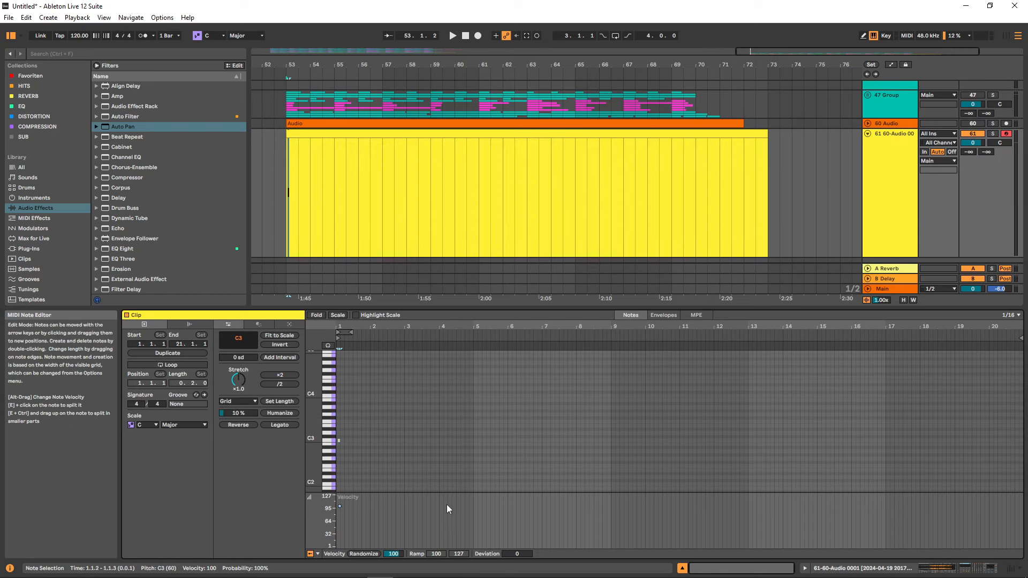
key(space)
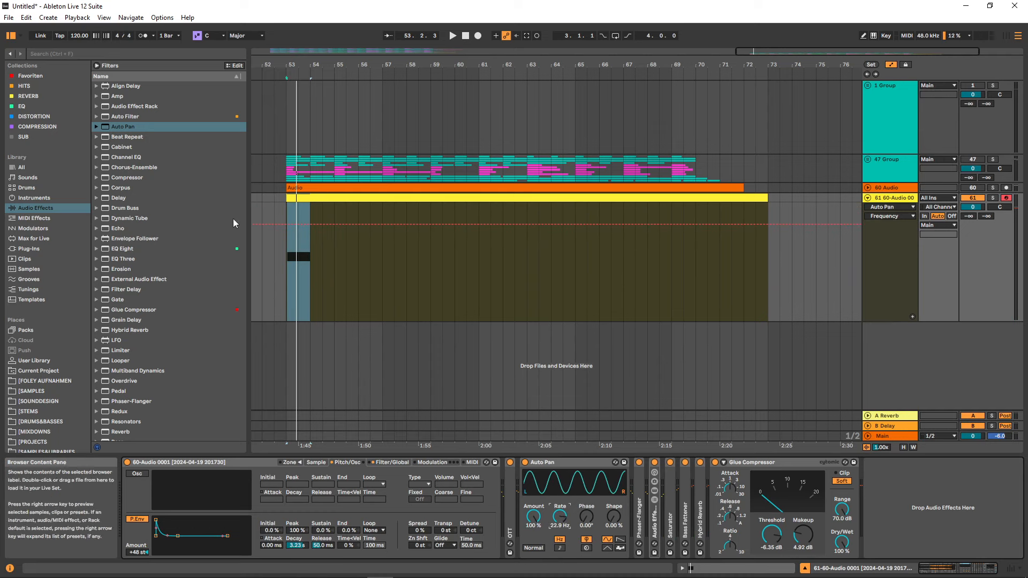
Automate the Auto Pan frequency to fall from bar 53 to 1.10 Hz at bar 54, and play back the sweep.
click(286, 225)
drag(292, 225, 310, 273)
key(space)
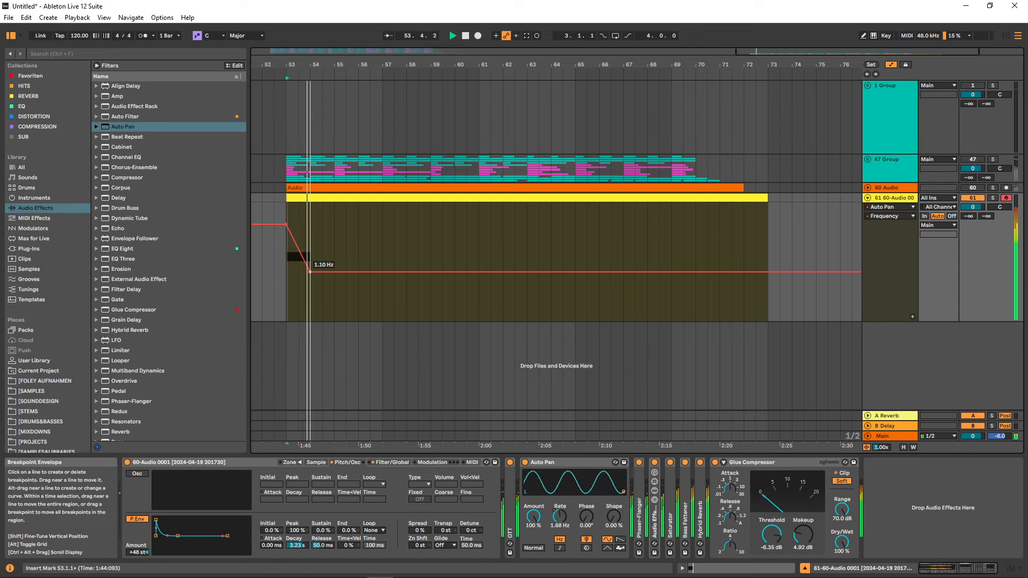
key(space)
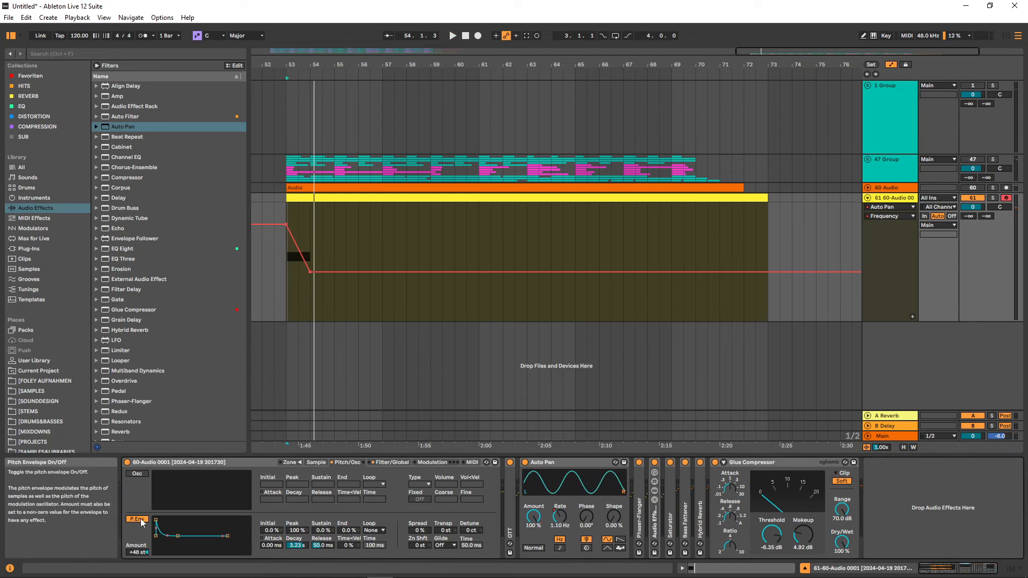
Draw a pitch bend envelope in the MIDI clip that falls from a high start to -8192 at beat 1.3 while listening.
double_click(315, 200)
click(406, 448)
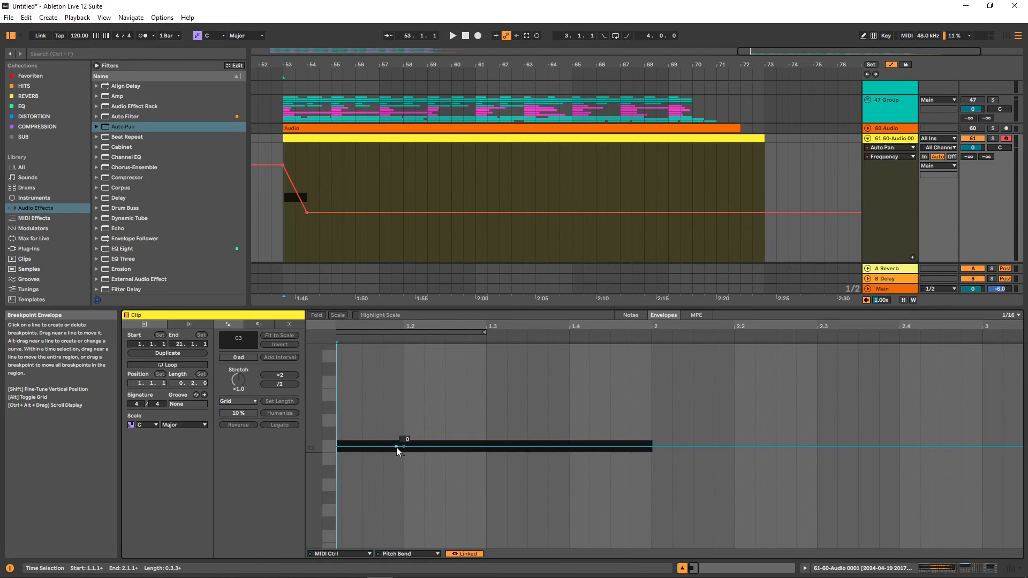
key(space)
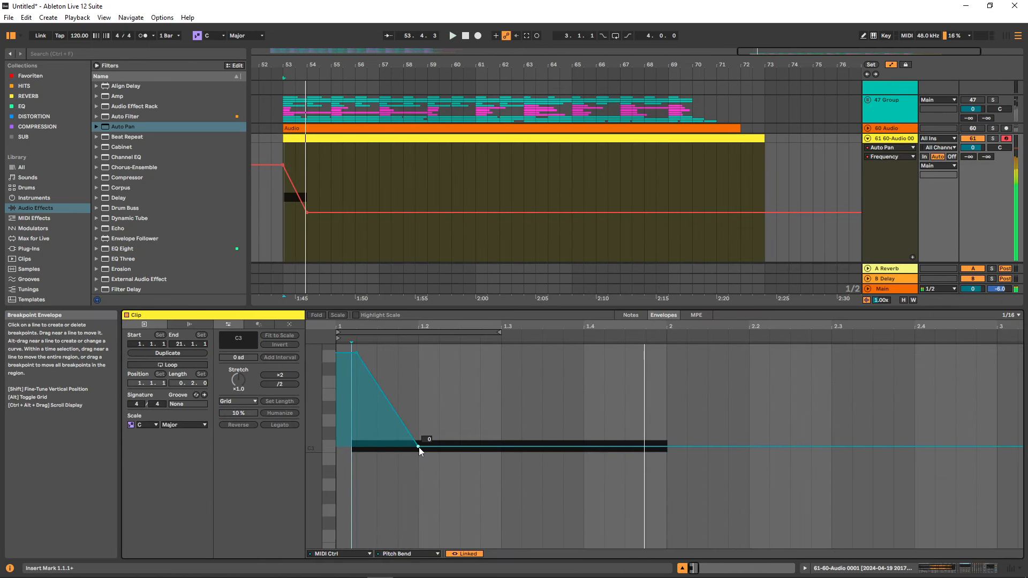
drag(419, 448, 645, 547)
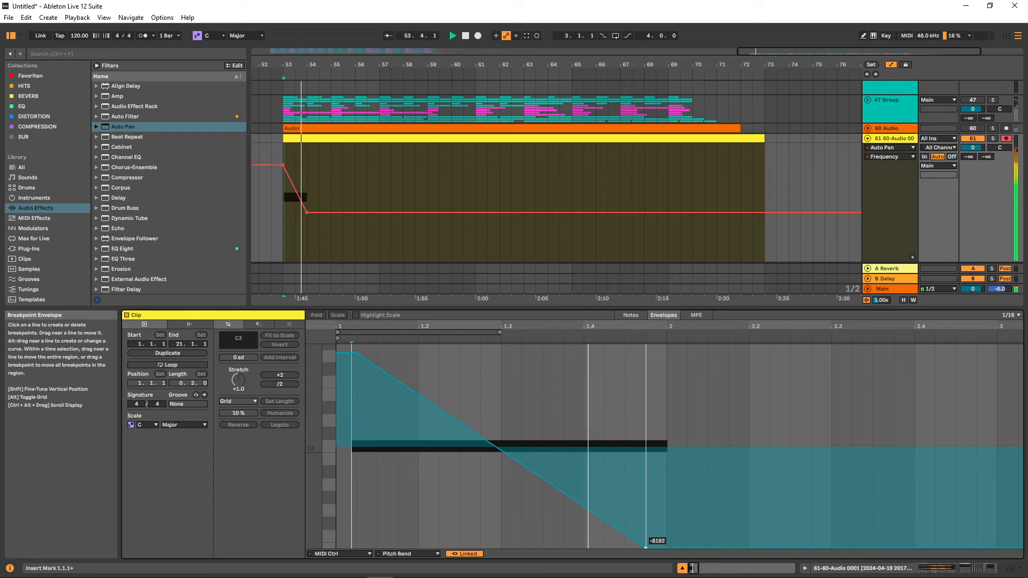
drag(508, 458, 505, 547)
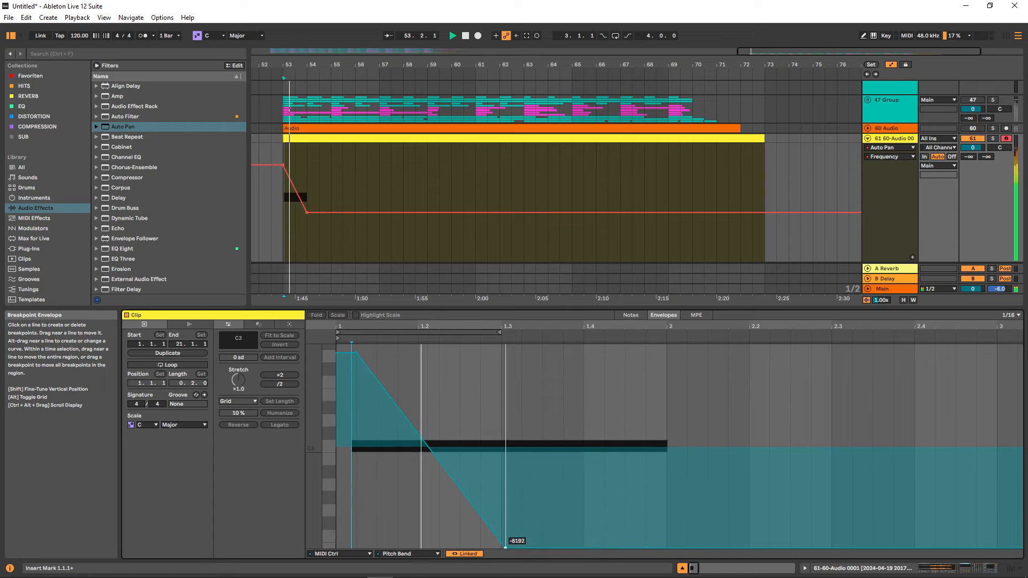
key(space)
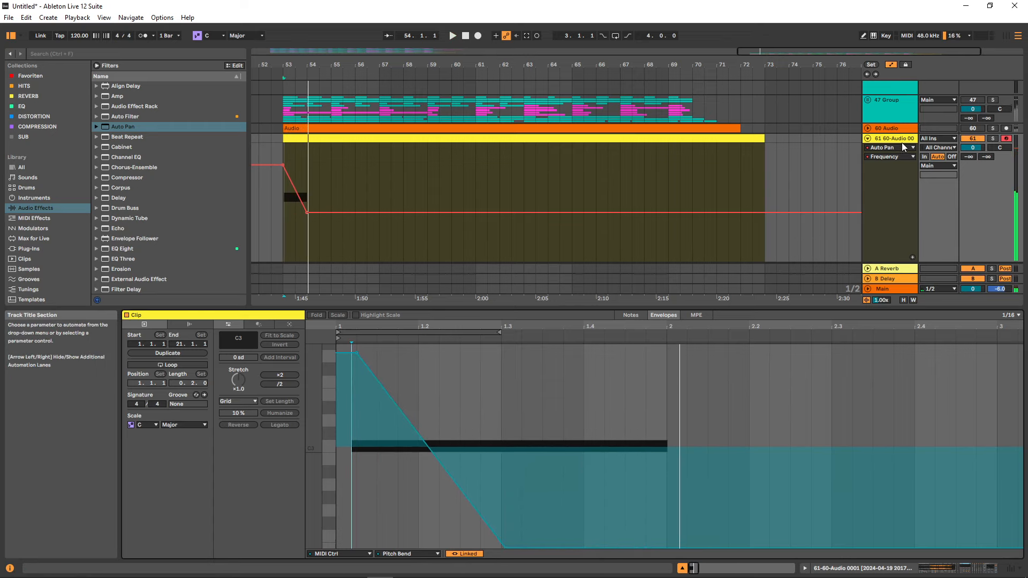
Set the Sampler's pitch bend range to +24 st and play the clip from bar 53.
double_click(901, 139)
click(372, 522)
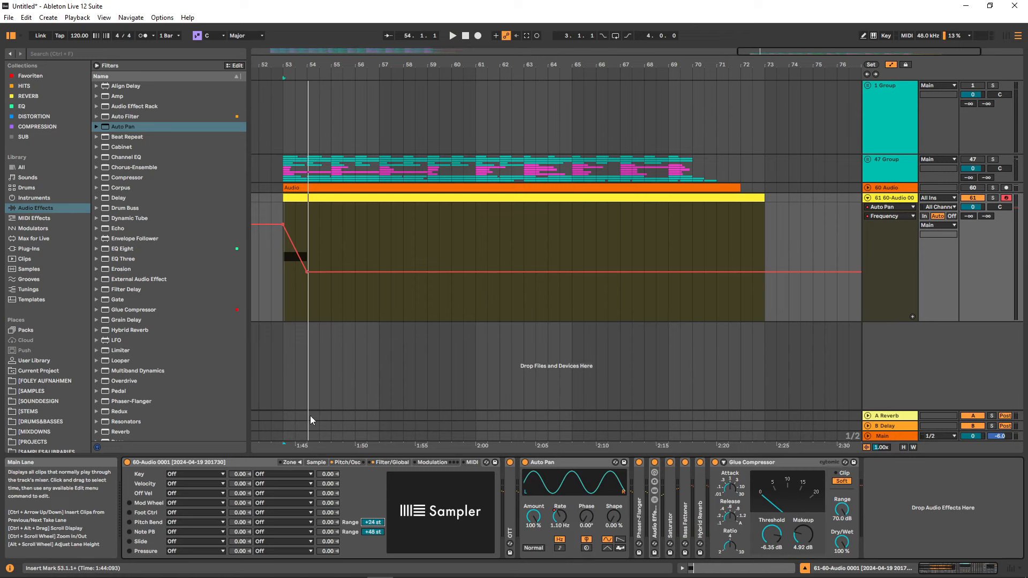
key(space)
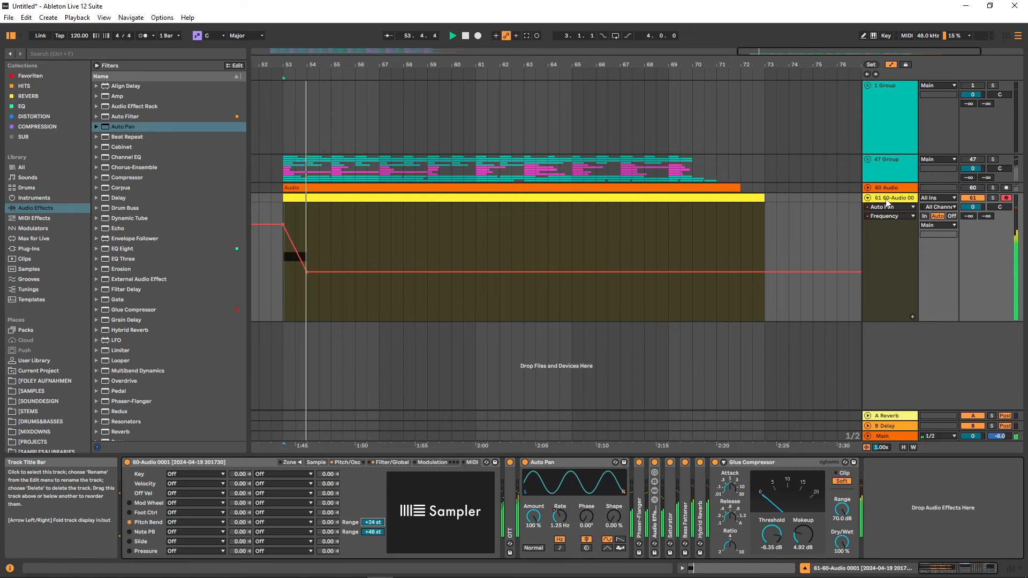
Move the Sampler's sample start earlier to 531346 while auditioning the clip.
key(space)
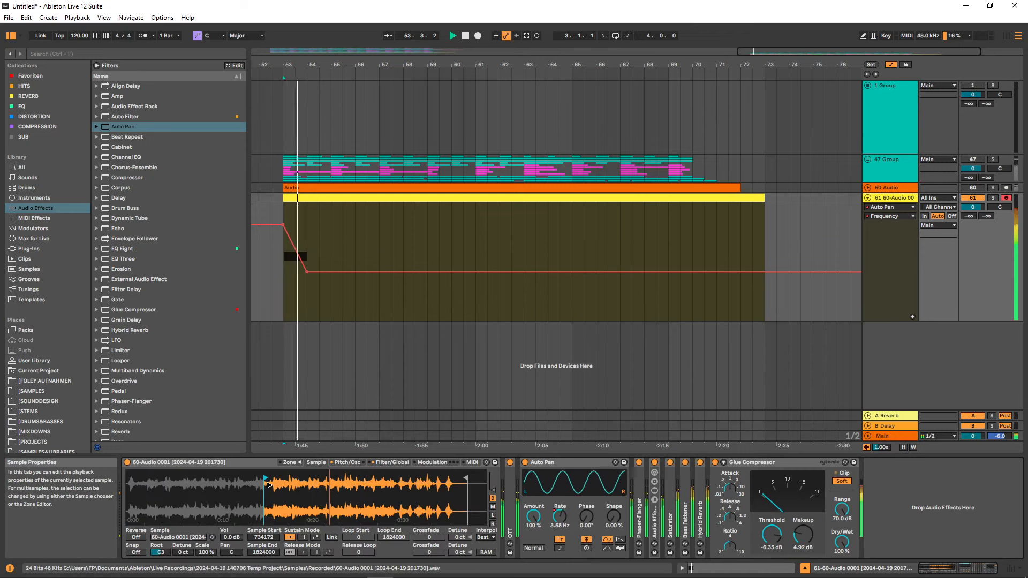
mouse_move(268, 485)
mouse_down()
mouse_move(388, 485)
mouse_move(227, 485)
mouse_up()
key(space)
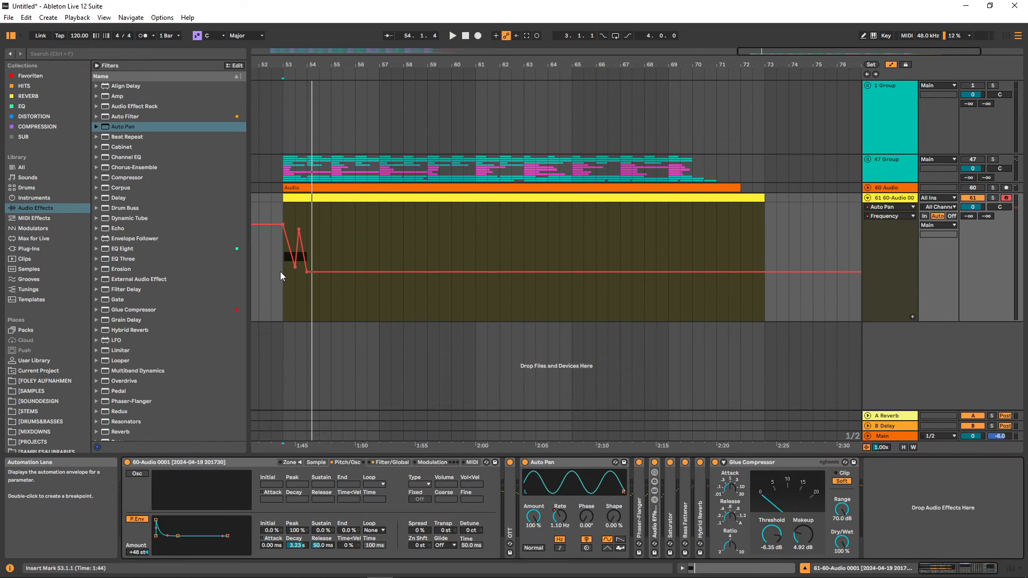
Route note velocity to Sample Offset in the Sampler's MIDI modulation settings.
click(471, 462)
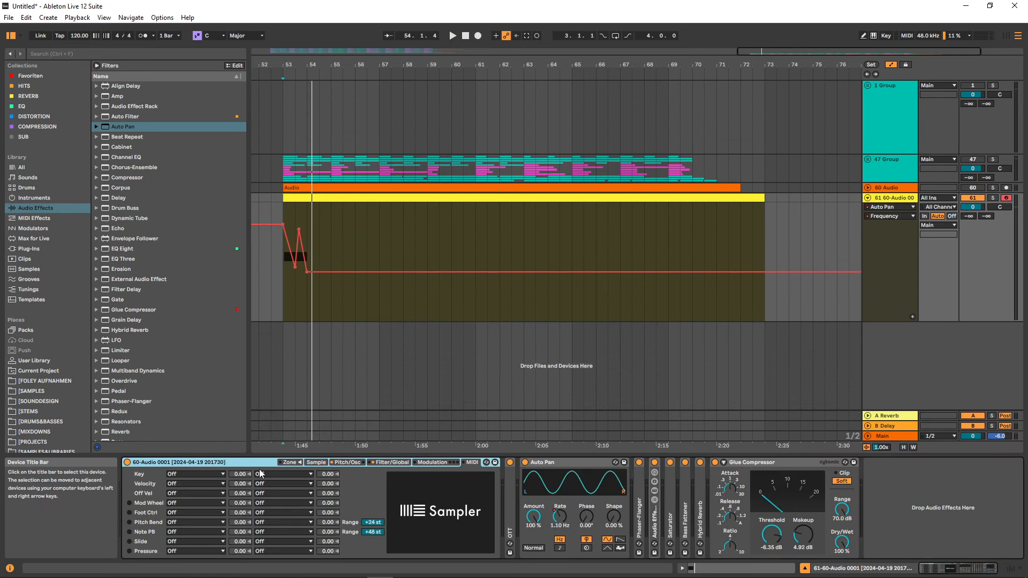
click(197, 483)
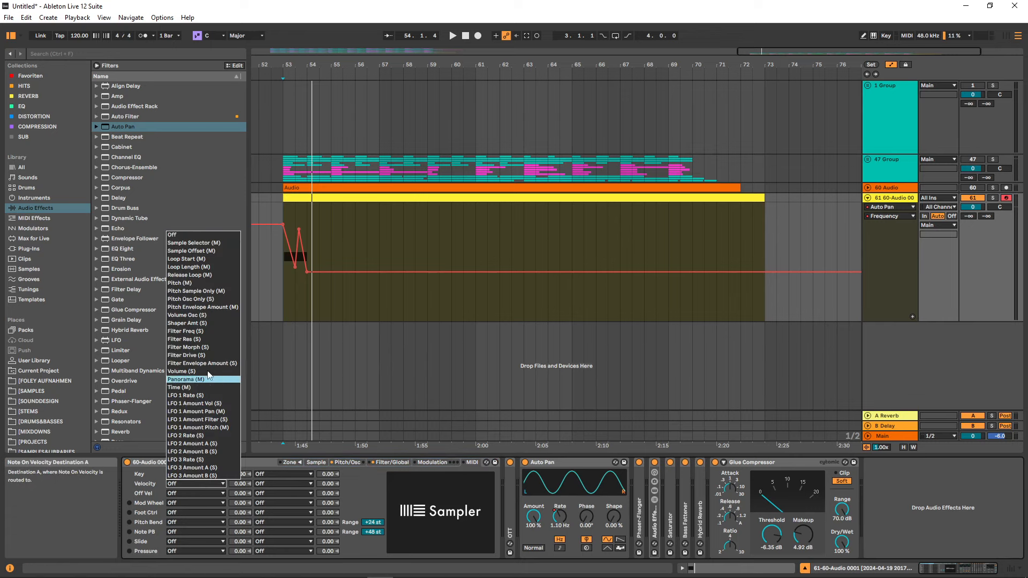
click(198, 252)
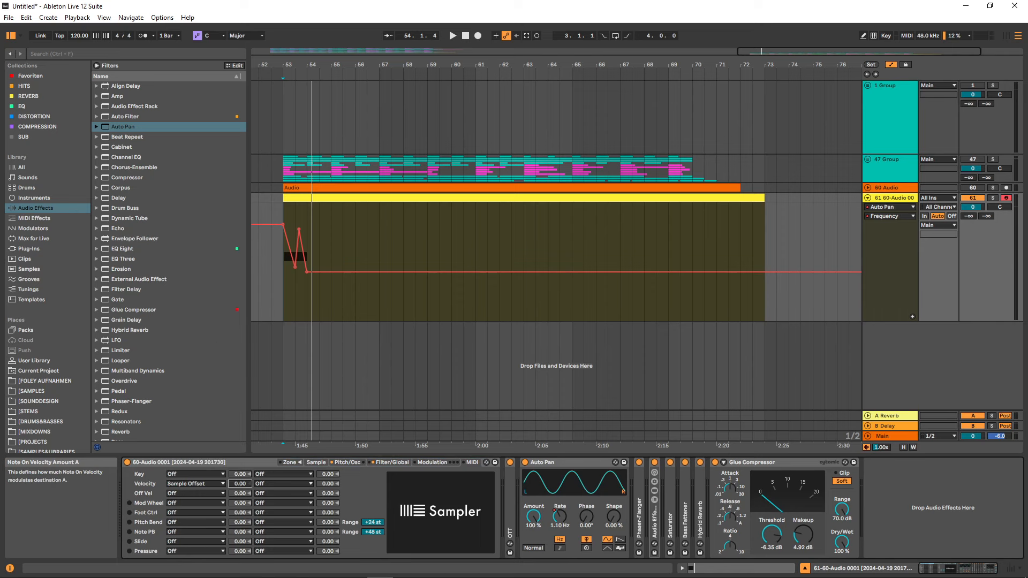
Lower the C3 note's velocity to about 64 and copy the note along the clip into a six-note sequence of varying pitches.
double_click(325, 198)
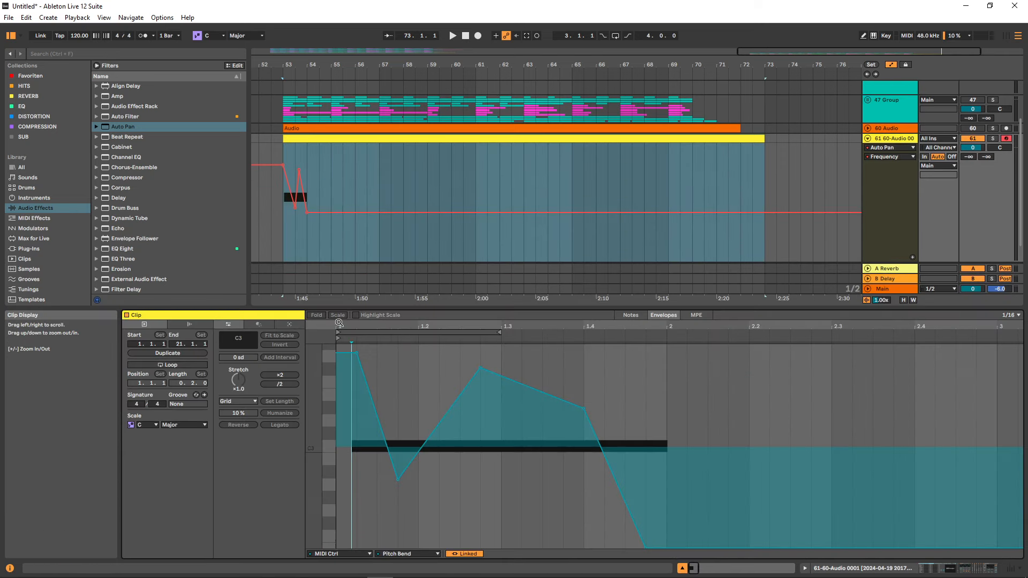
click(619, 318)
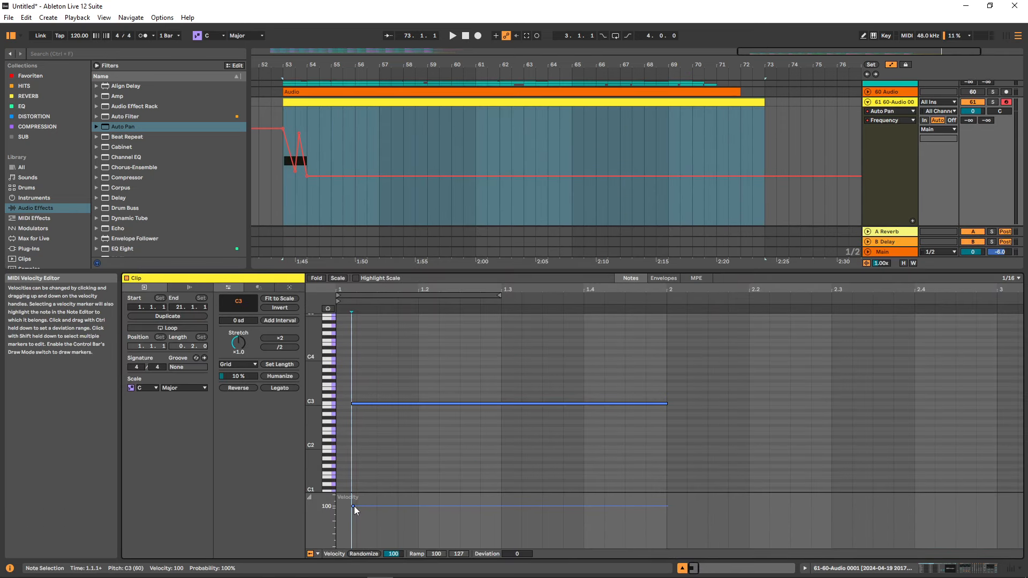
drag(354, 507, 354, 520)
drag(696, 570, 719, 571)
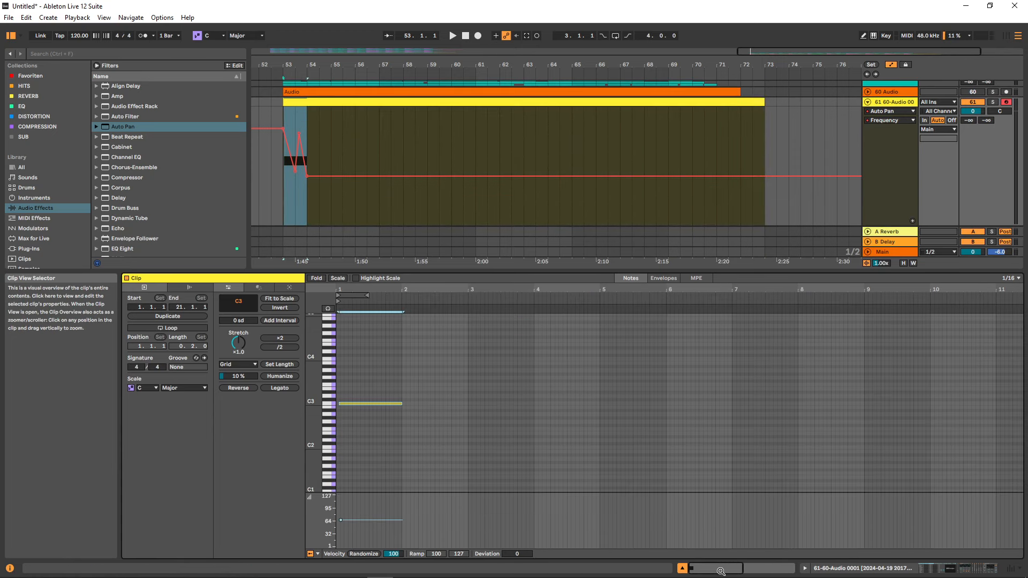
drag(359, 402, 510, 406)
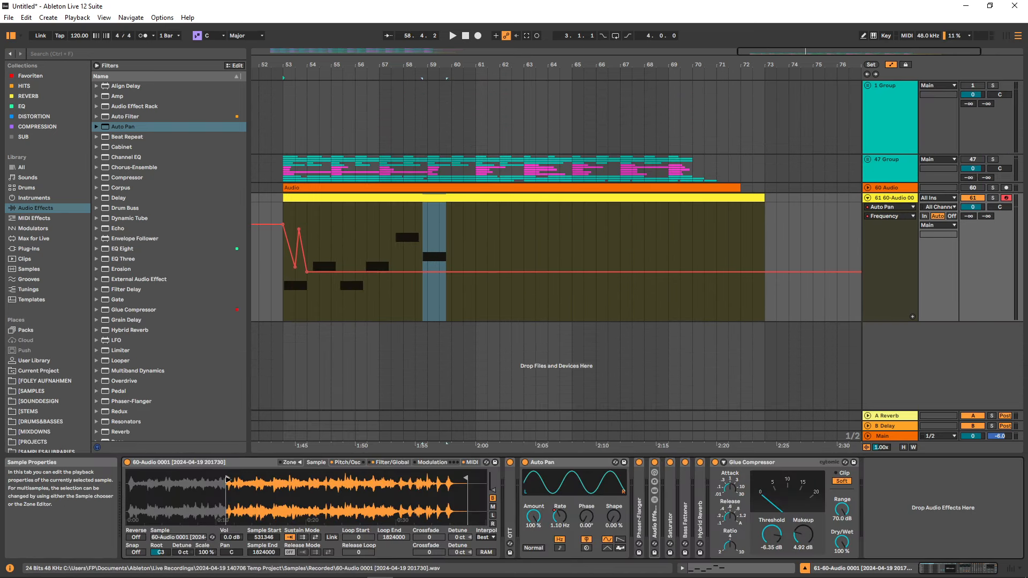
Reset the sample start to 0 and set the pitch envelope decay to 9.87 s while playing the sequence from bar 53.
drag(226, 479, 127, 480)
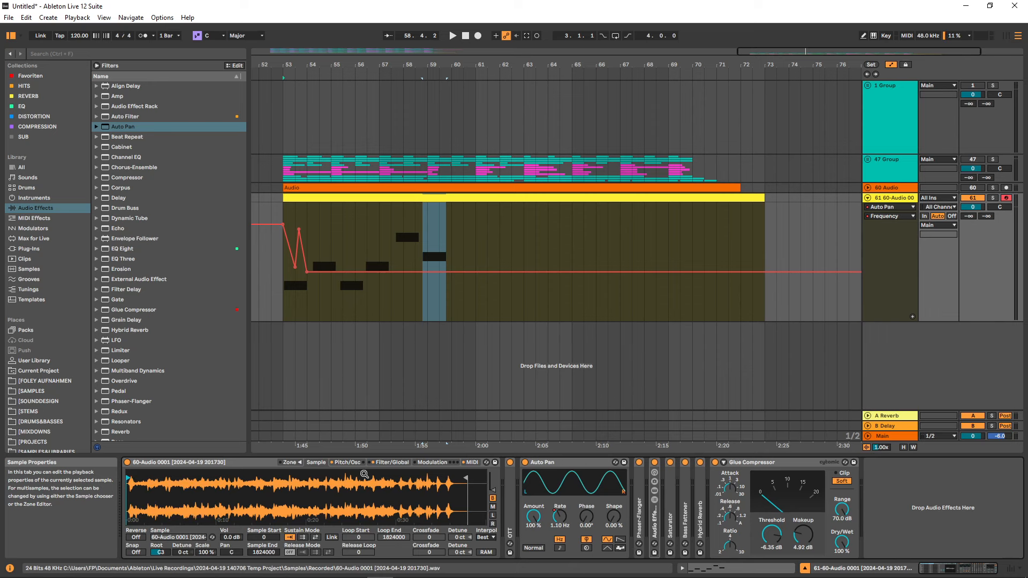
click(281, 286)
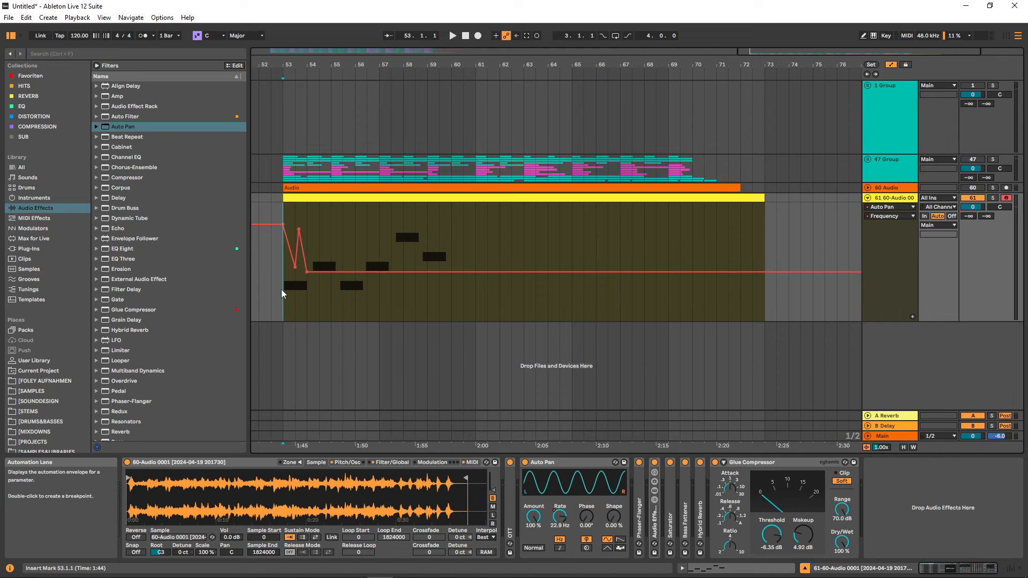
click(347, 462)
key(space)
click(294, 545)
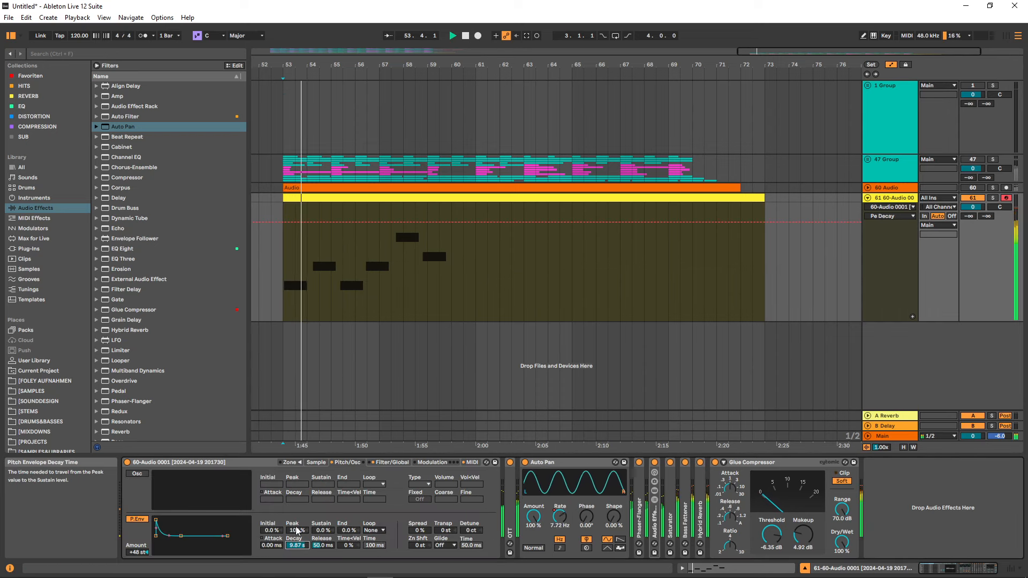
Check the clip's pitch bend envelope during playback and return to the track's device chain.
click(354, 199)
double_click(353, 199)
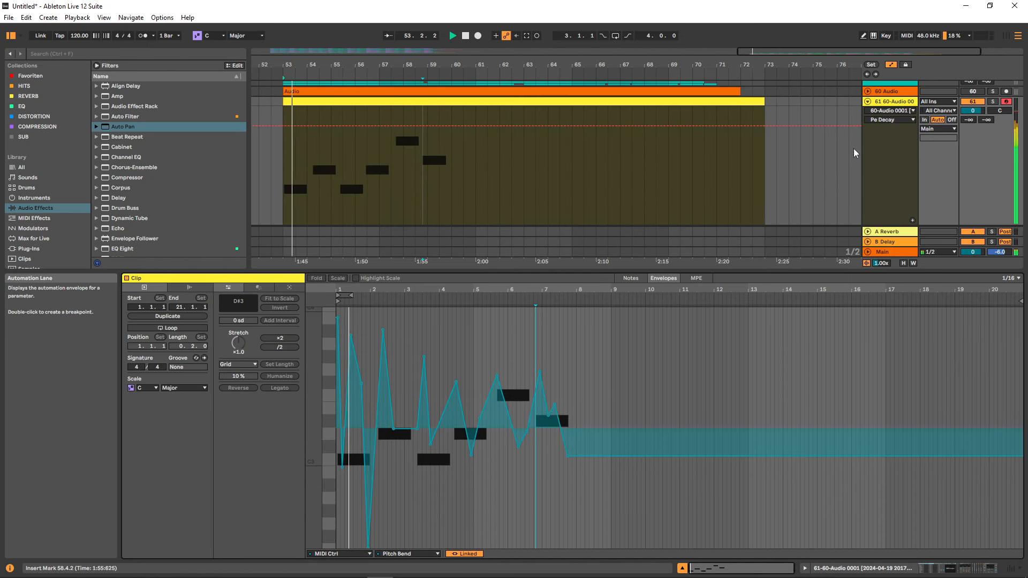
double_click(900, 104)
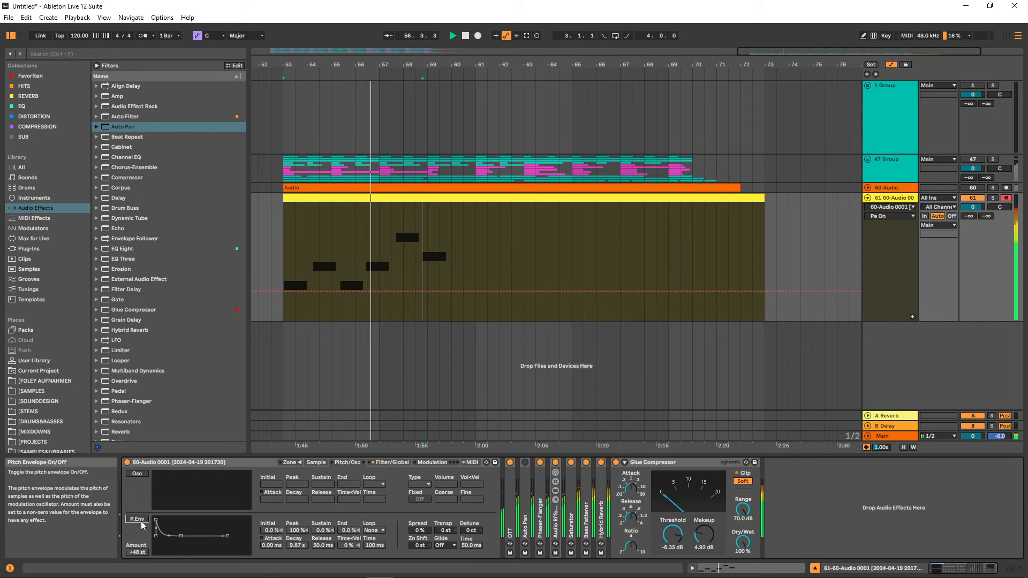
Re-enable the pitch envelope with a 4.55 s decay, turn on the FM oscillator with 30.0 s decay and release, and select the MIDI clip.
click(140, 520)
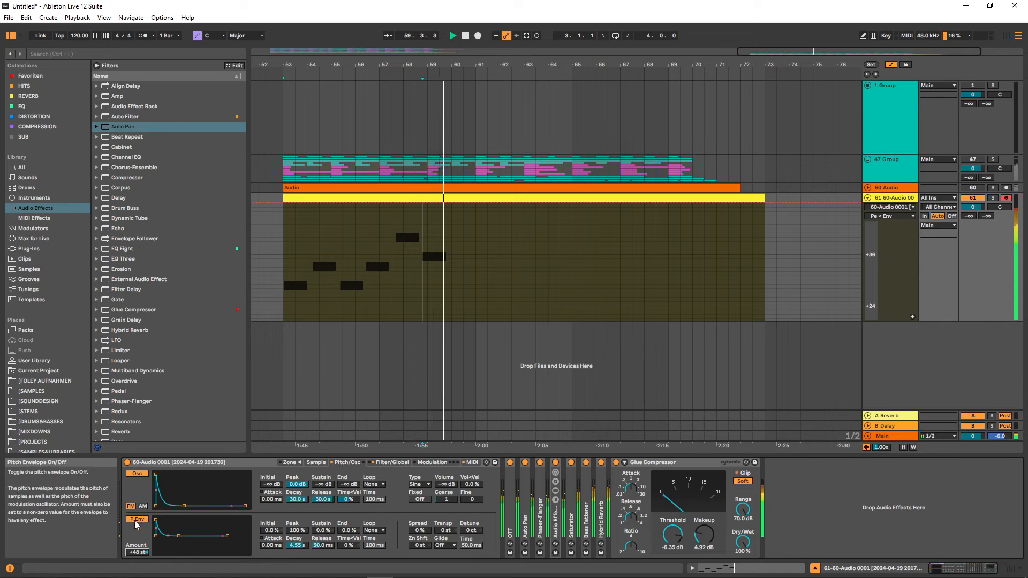
click(360, 200)
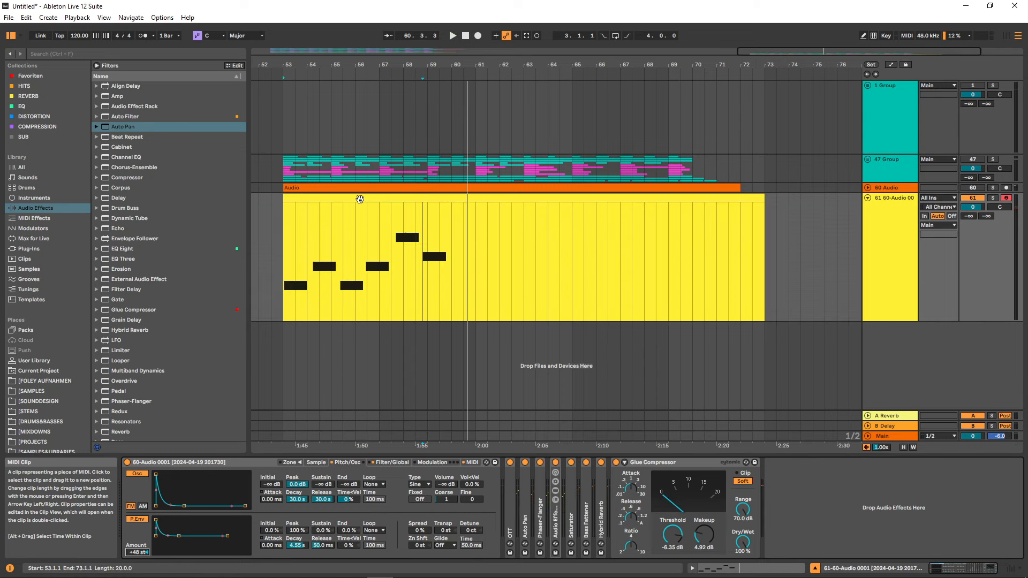